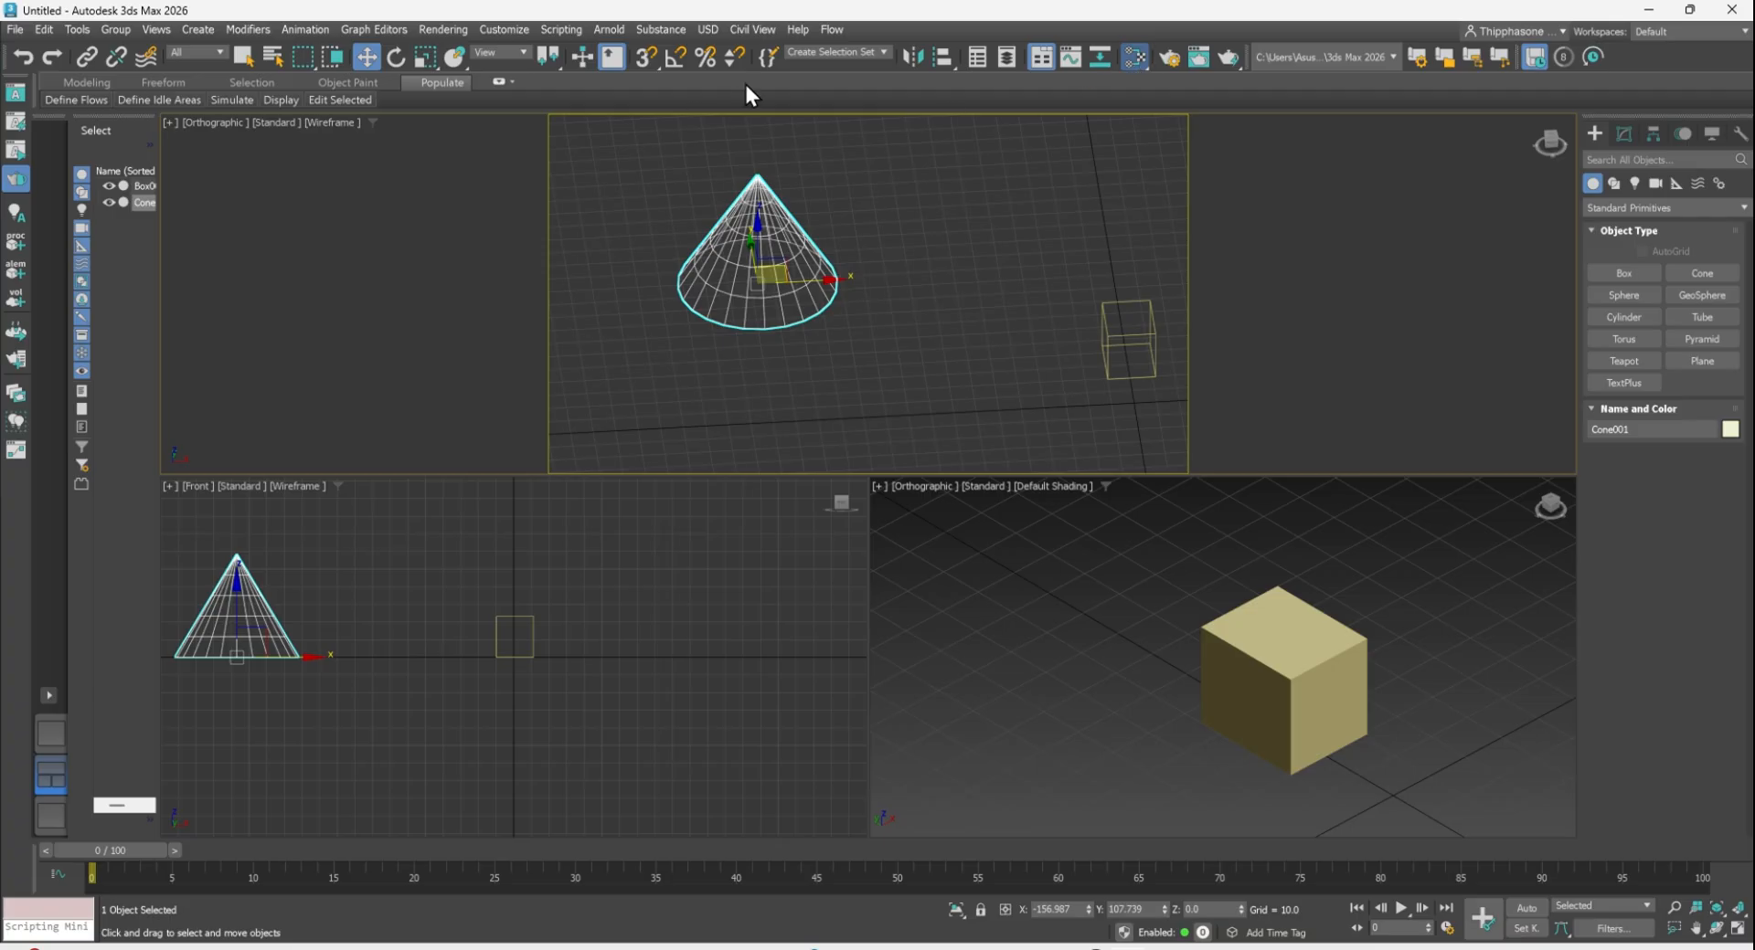
- Open the Slate Material Editor and position its window over the viewports
{"action": "key", "text": "m"}
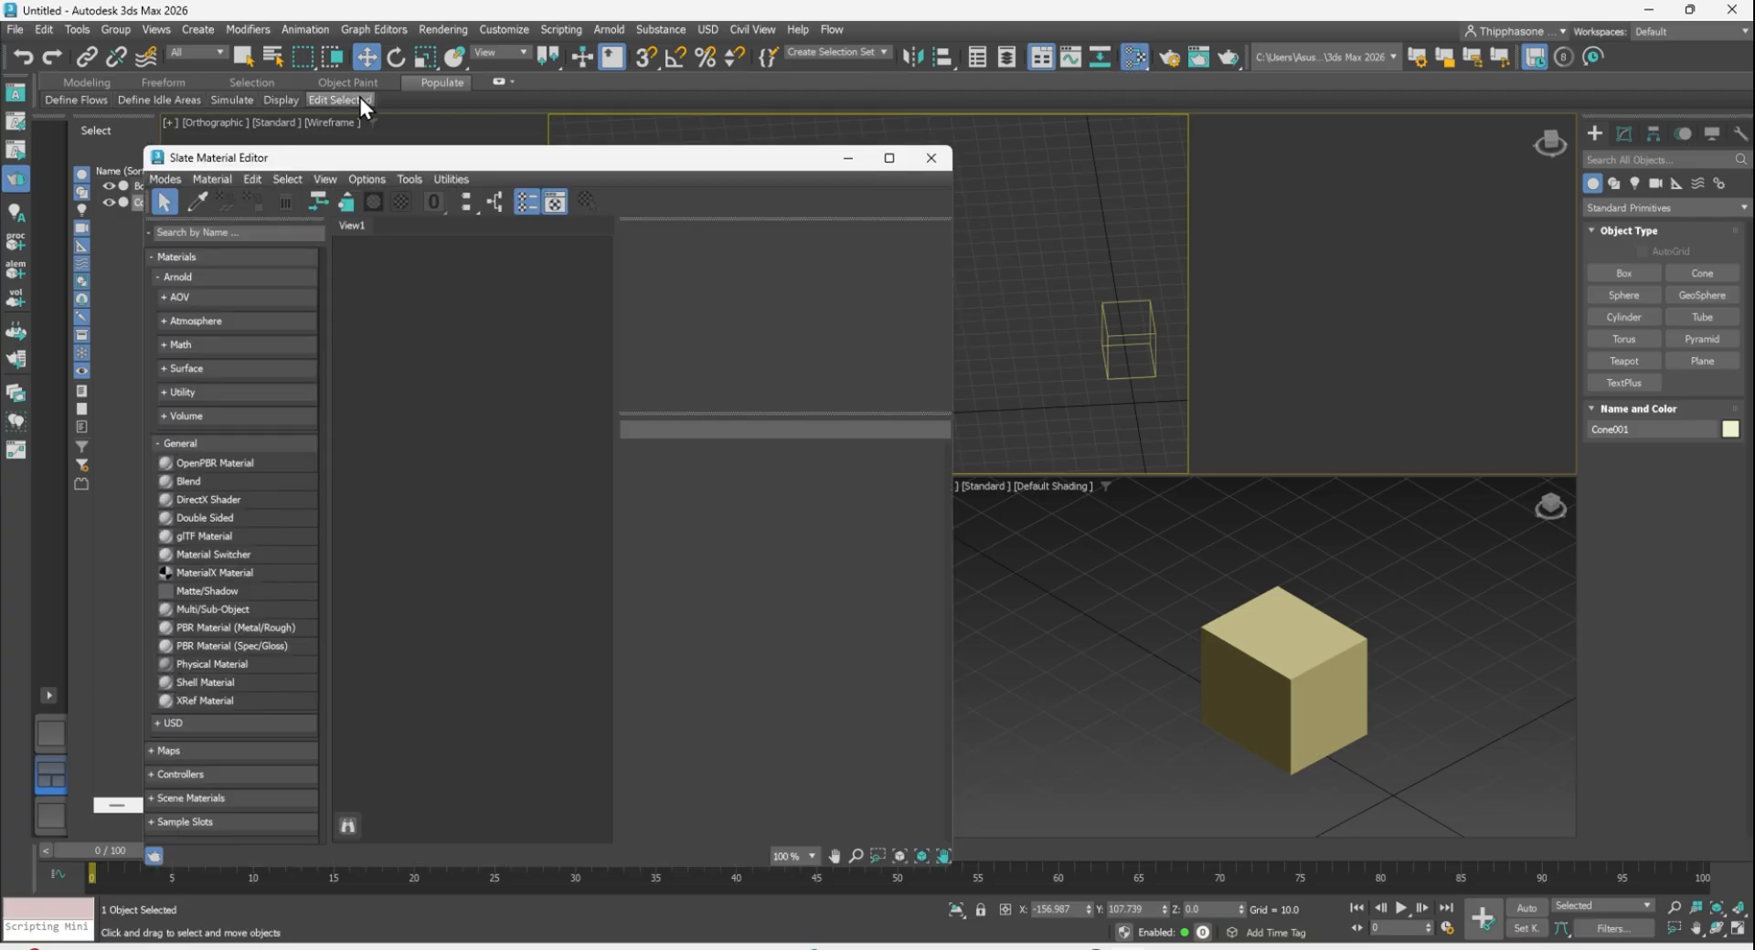
{"action": "left_click_drag", "start_coordinate": [391, 168], "coordinate": [297, 119]}
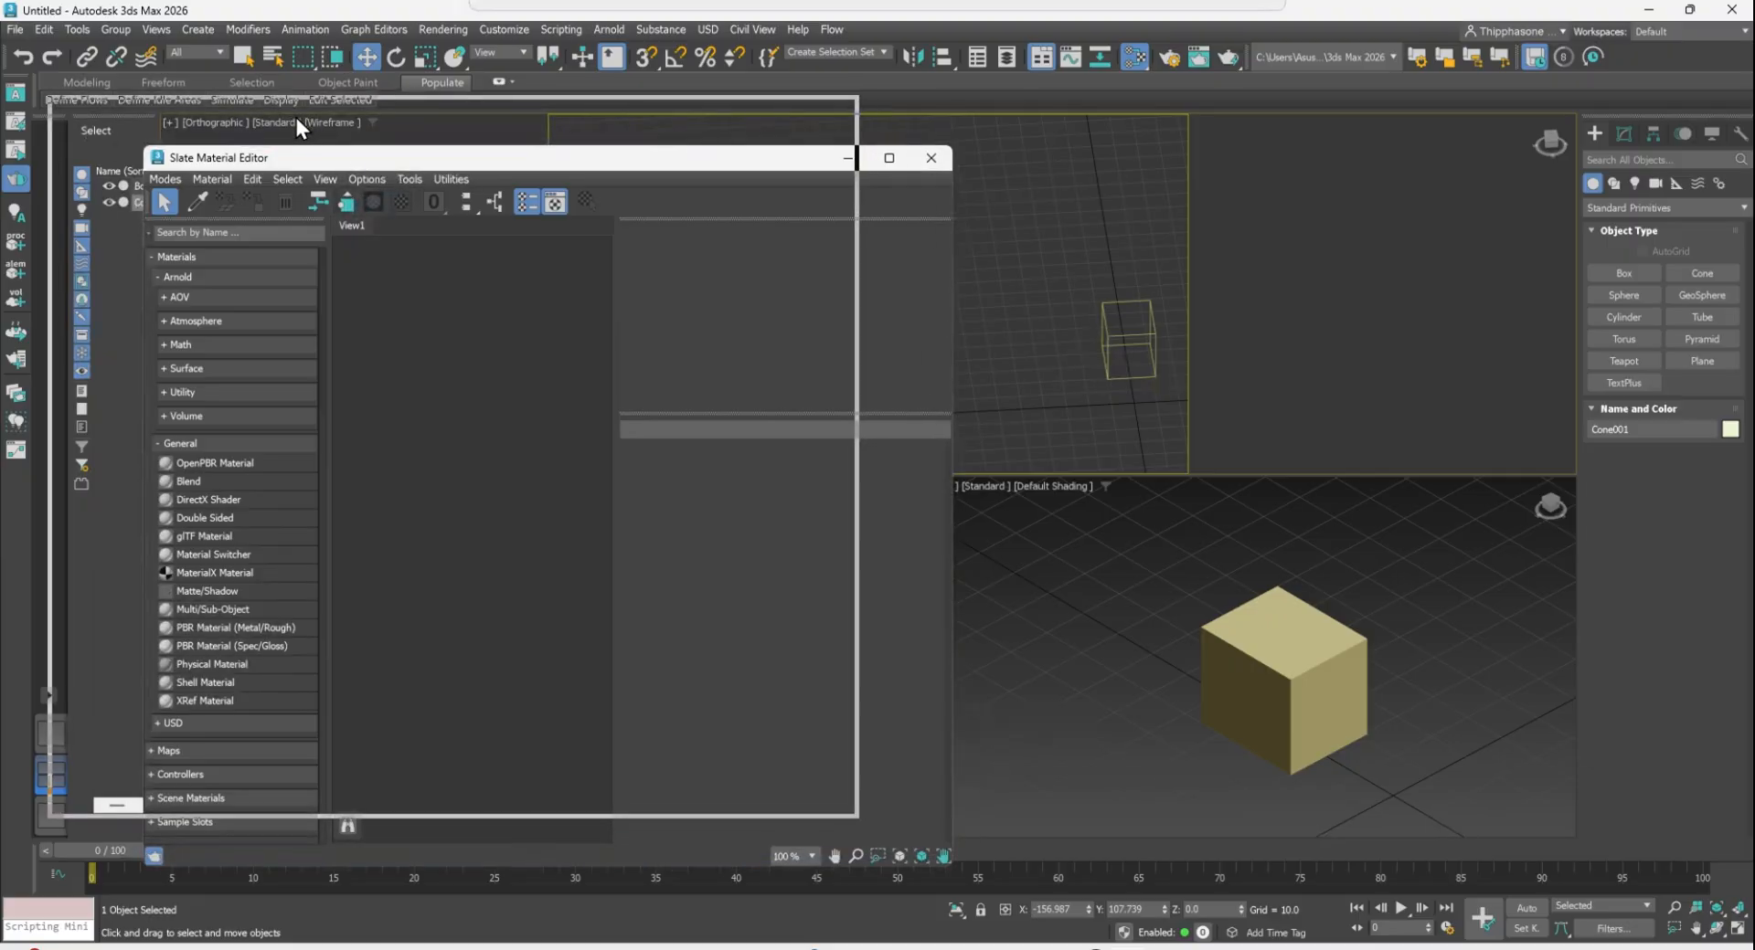
{"action": "left_click_drag", "start_coordinate": [691, 102], "coordinate": [538, 247]}
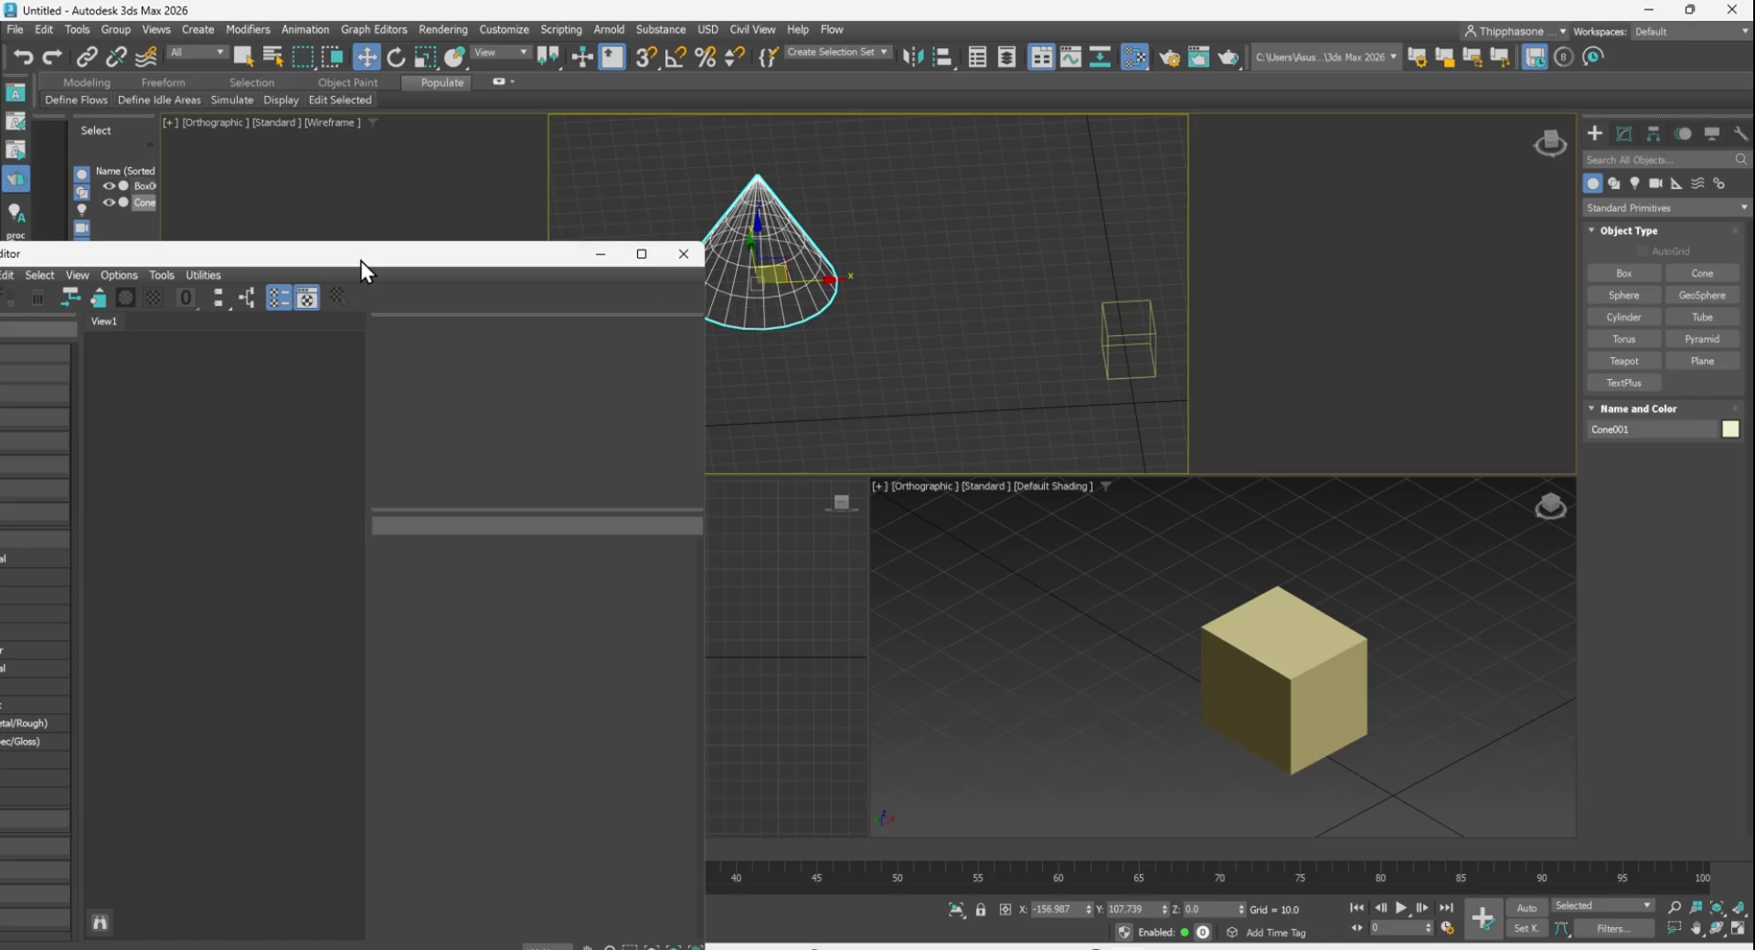
{"action": "left_click_drag", "start_coordinate": [360, 261], "coordinate": [578, 150]}
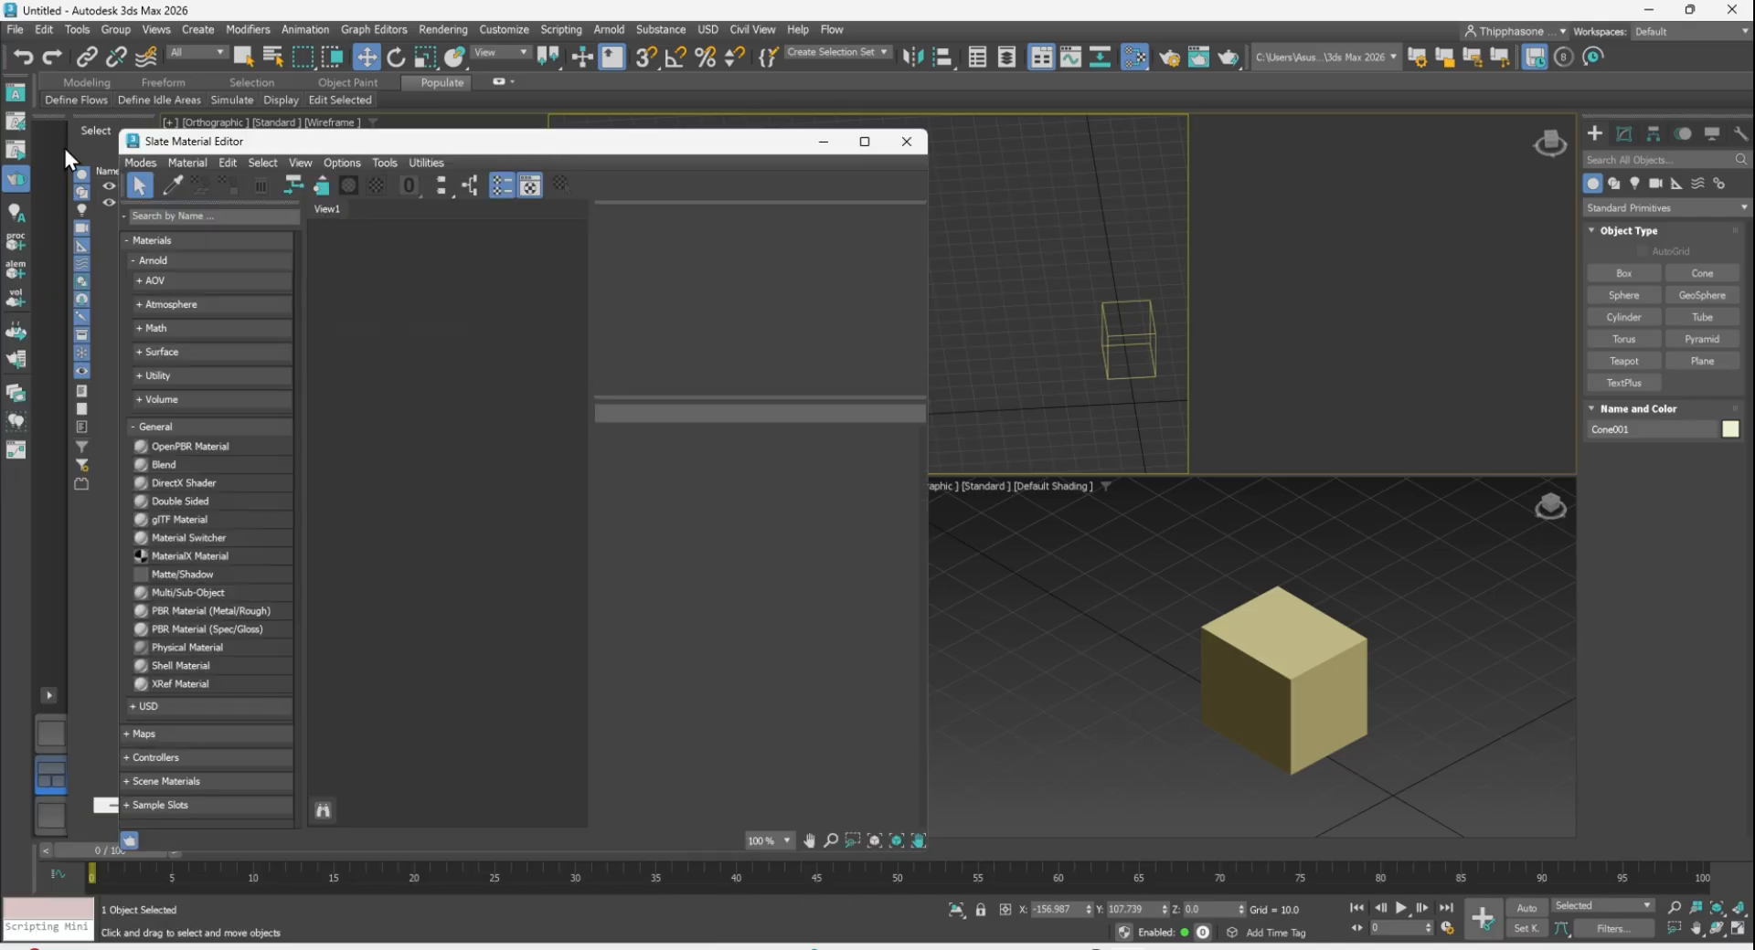
{"action": "left_click", "coordinate": [141, 163]}
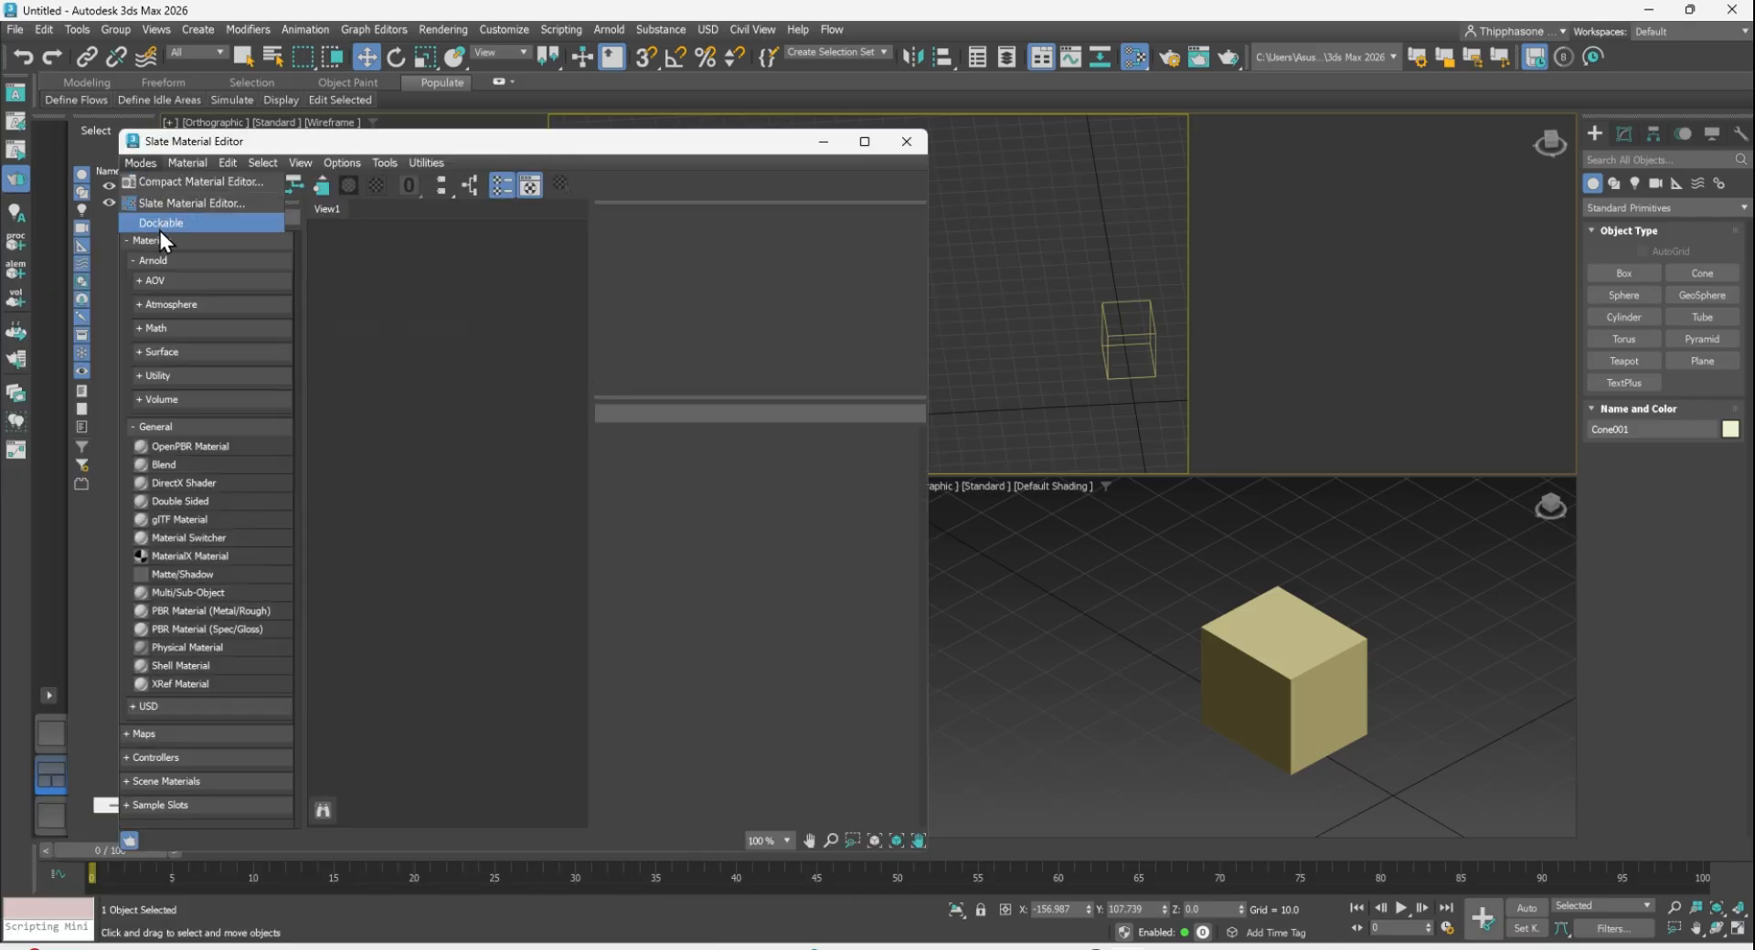
{"action": "mouse_move", "coordinate": [234, 162]}
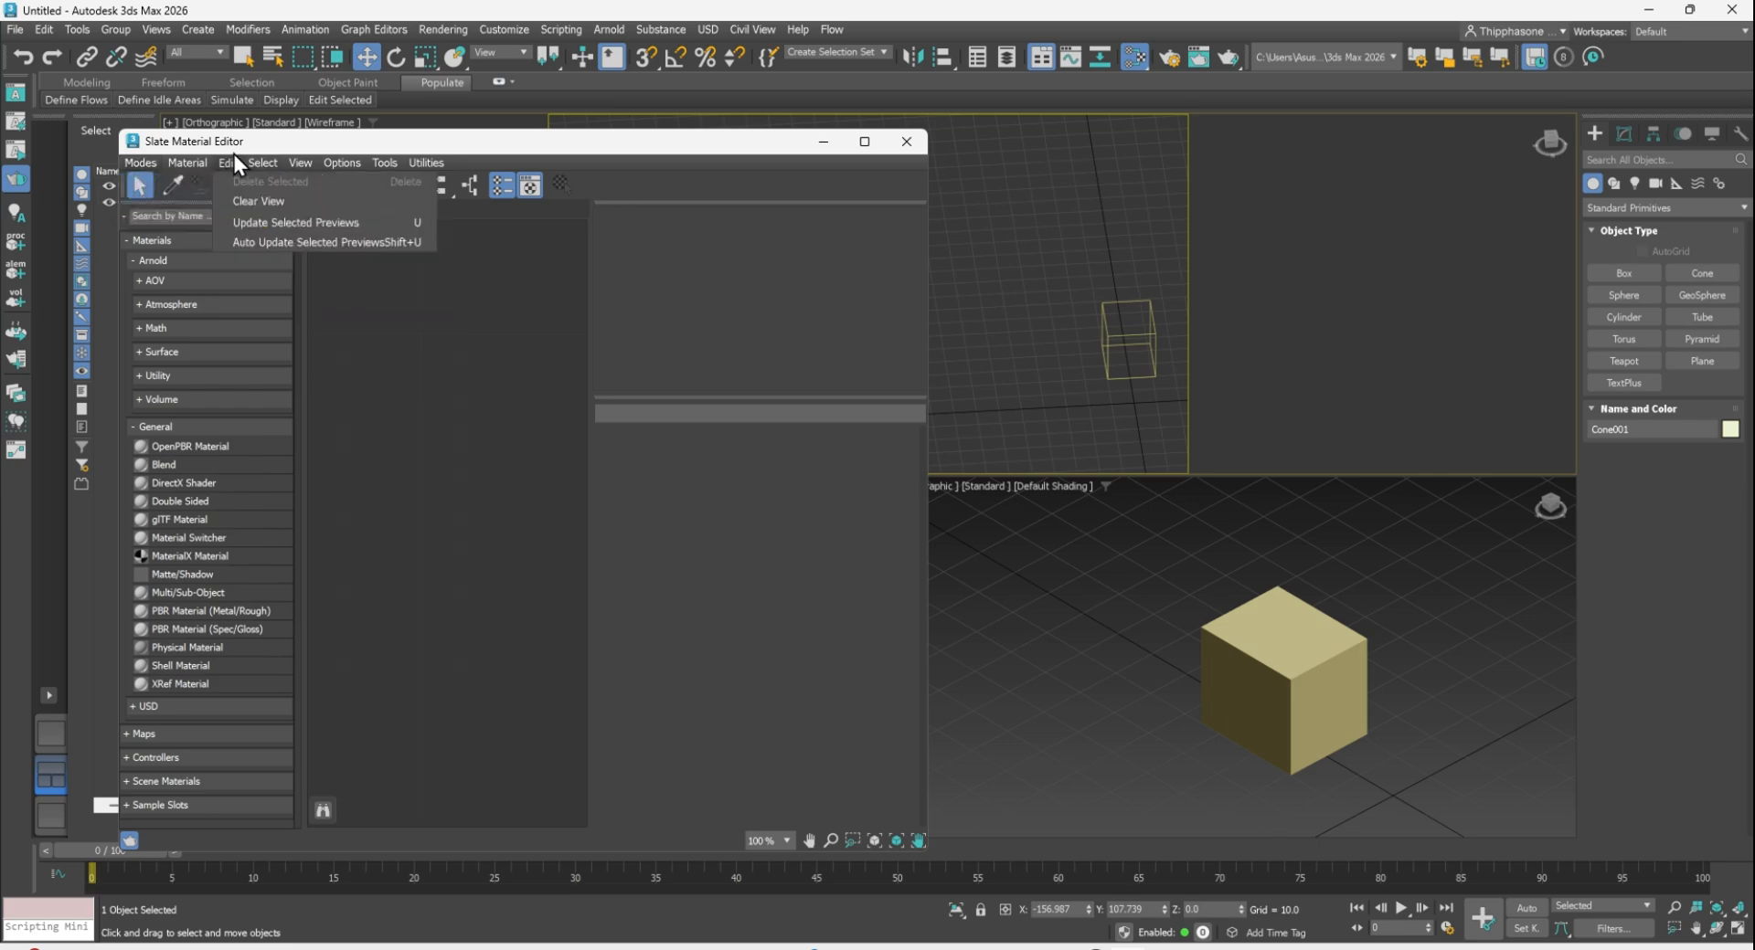
{"action": "mouse_move", "coordinate": [139, 164]}
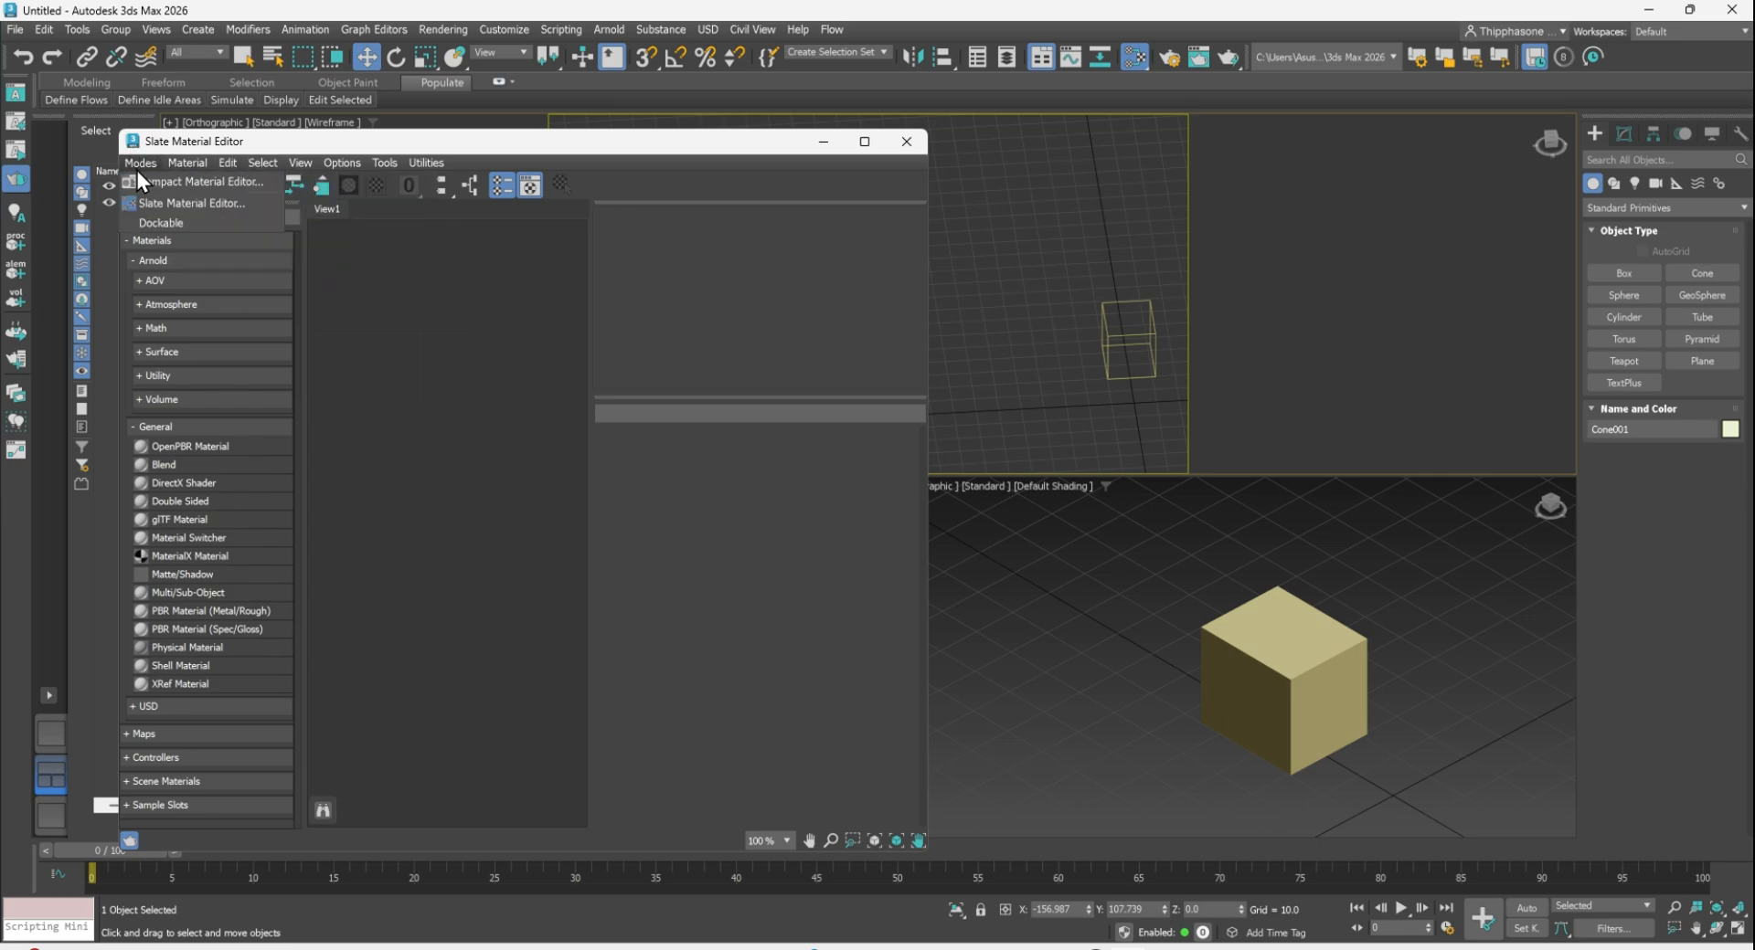
{"action": "left_click", "coordinate": [497, 359]}
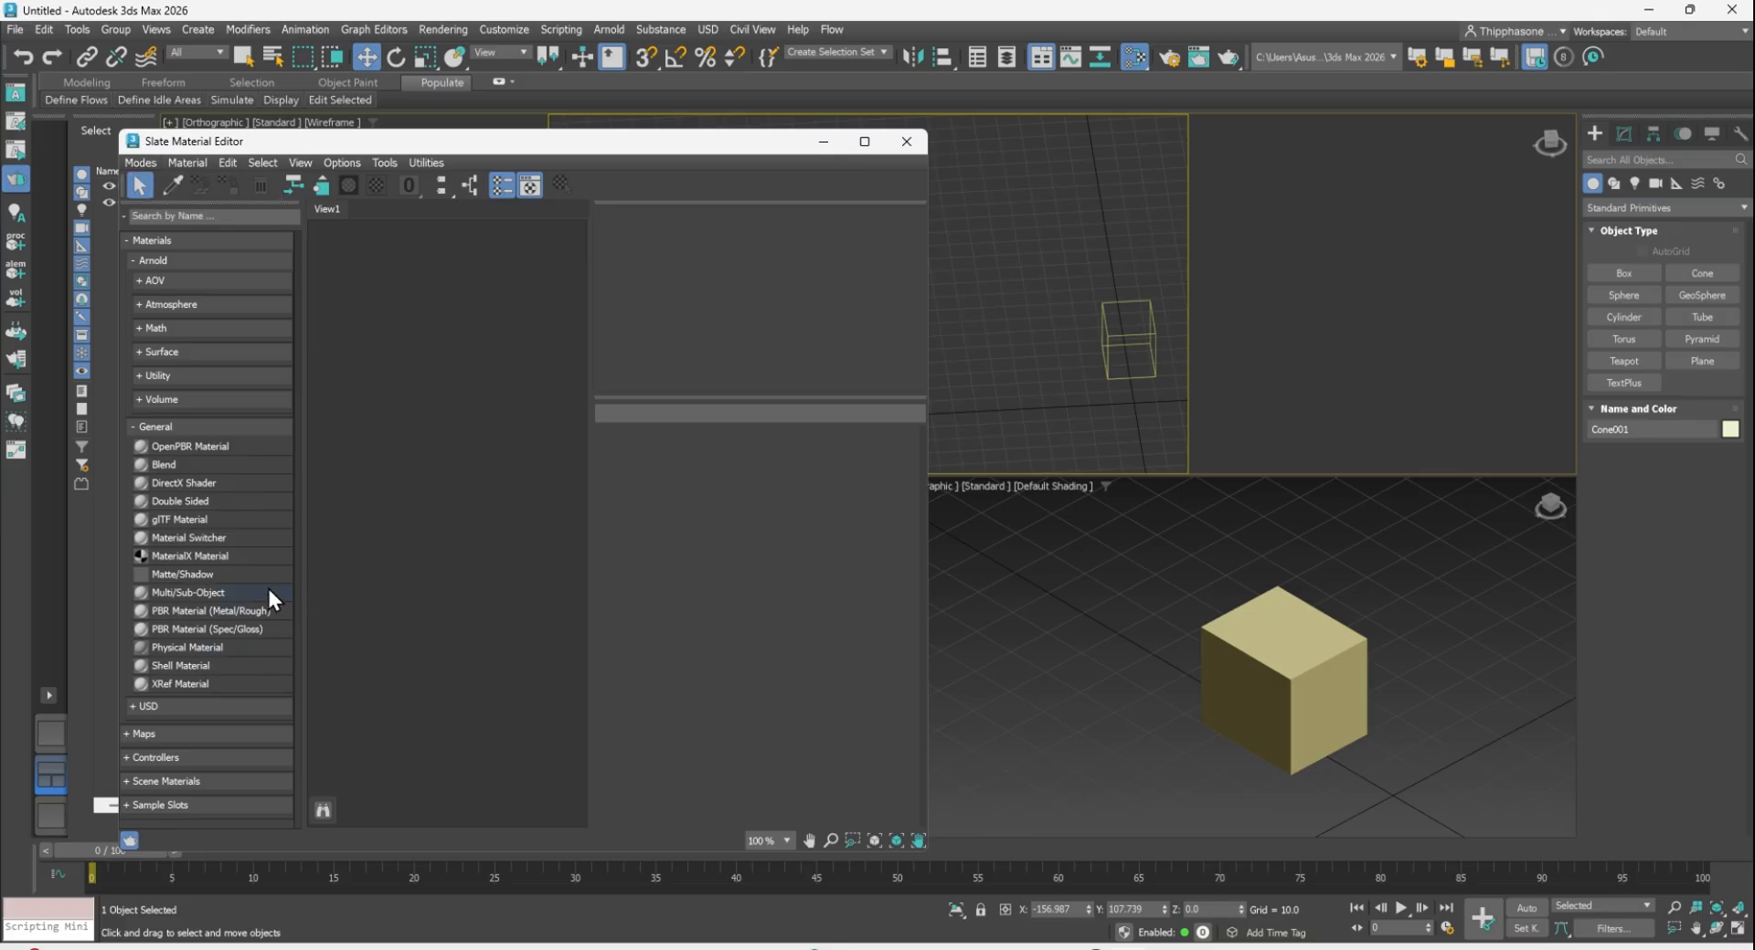
- Add a Multi/Sub-Object material node to the active material view
{"action": "left_click", "coordinate": [183, 574]}
{"action": "left_click_drag", "start_coordinate": [210, 594], "coordinate": [380, 475]}
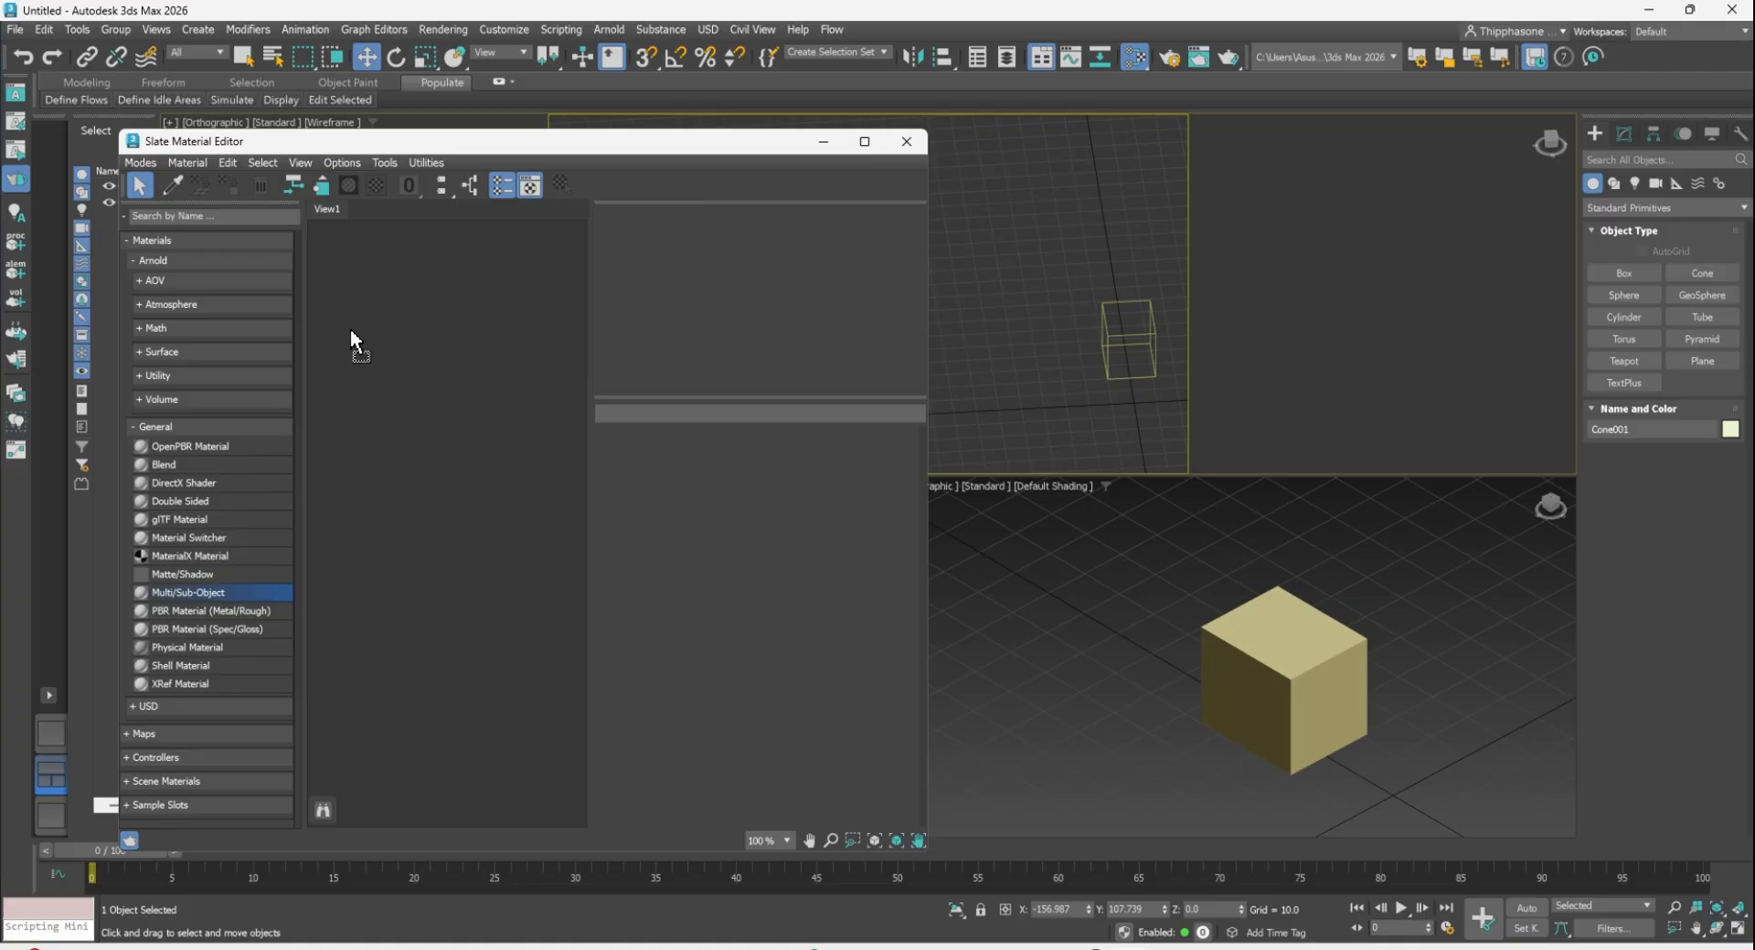
{"action": "left_click_drag", "start_coordinate": [351, 331], "coordinate": [351, 331]}
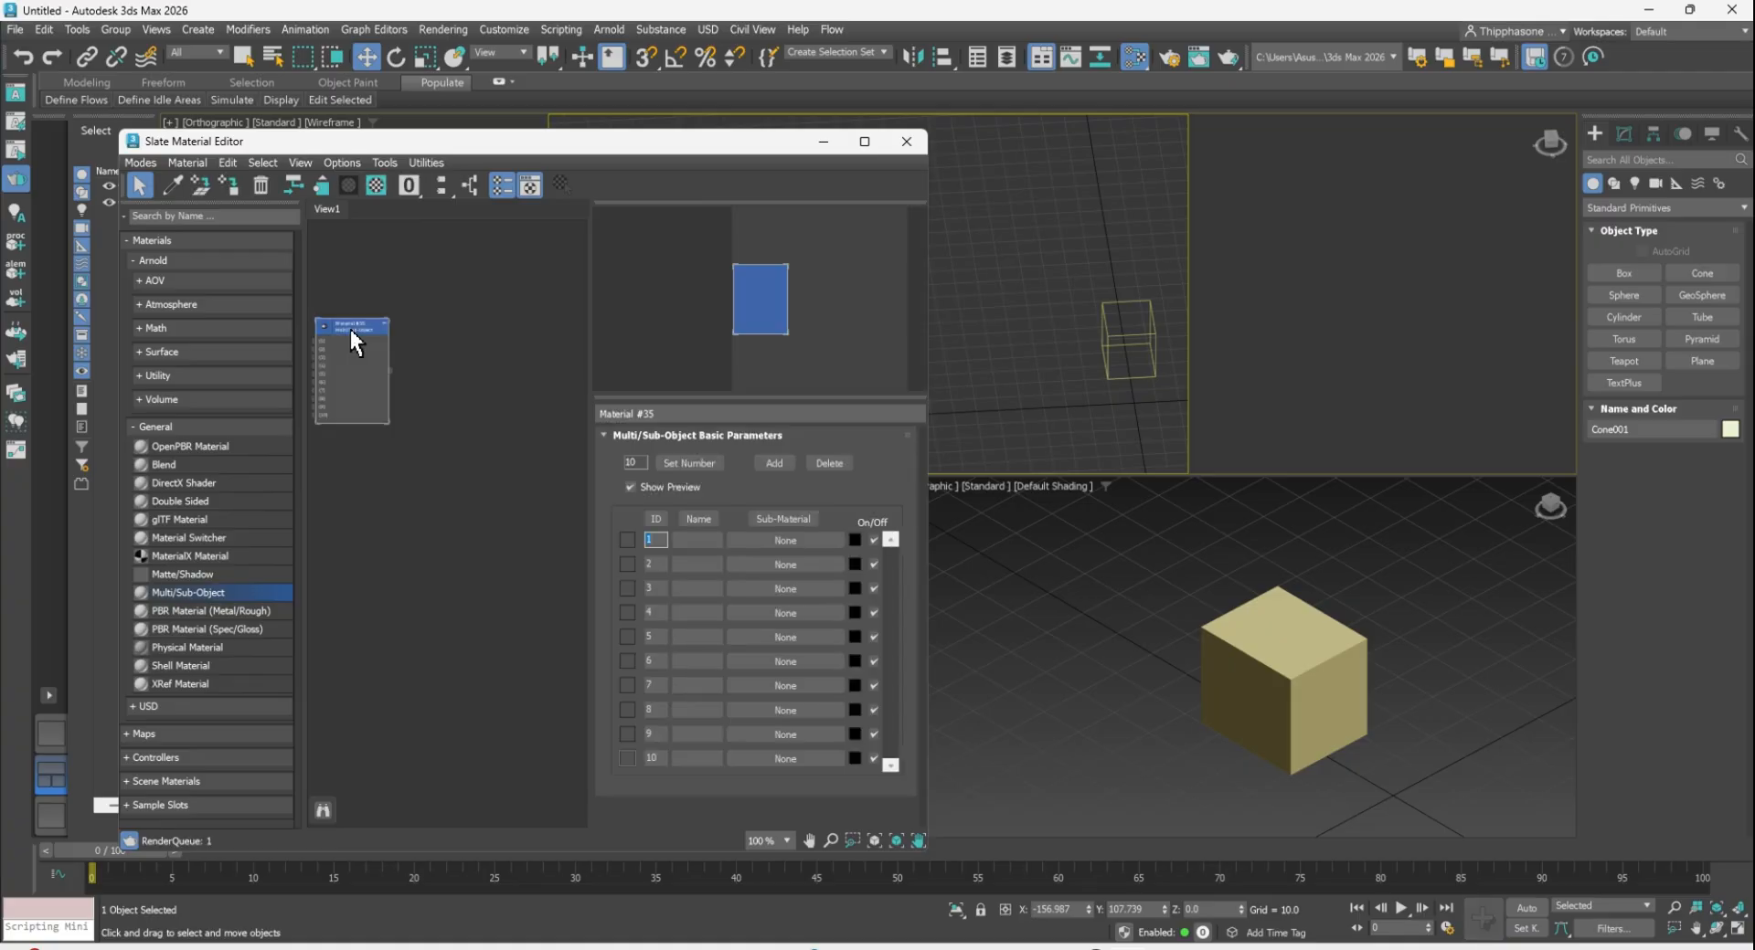
{"action": "left_click_drag", "start_coordinate": [598, 143], "coordinate": [525, 148]}
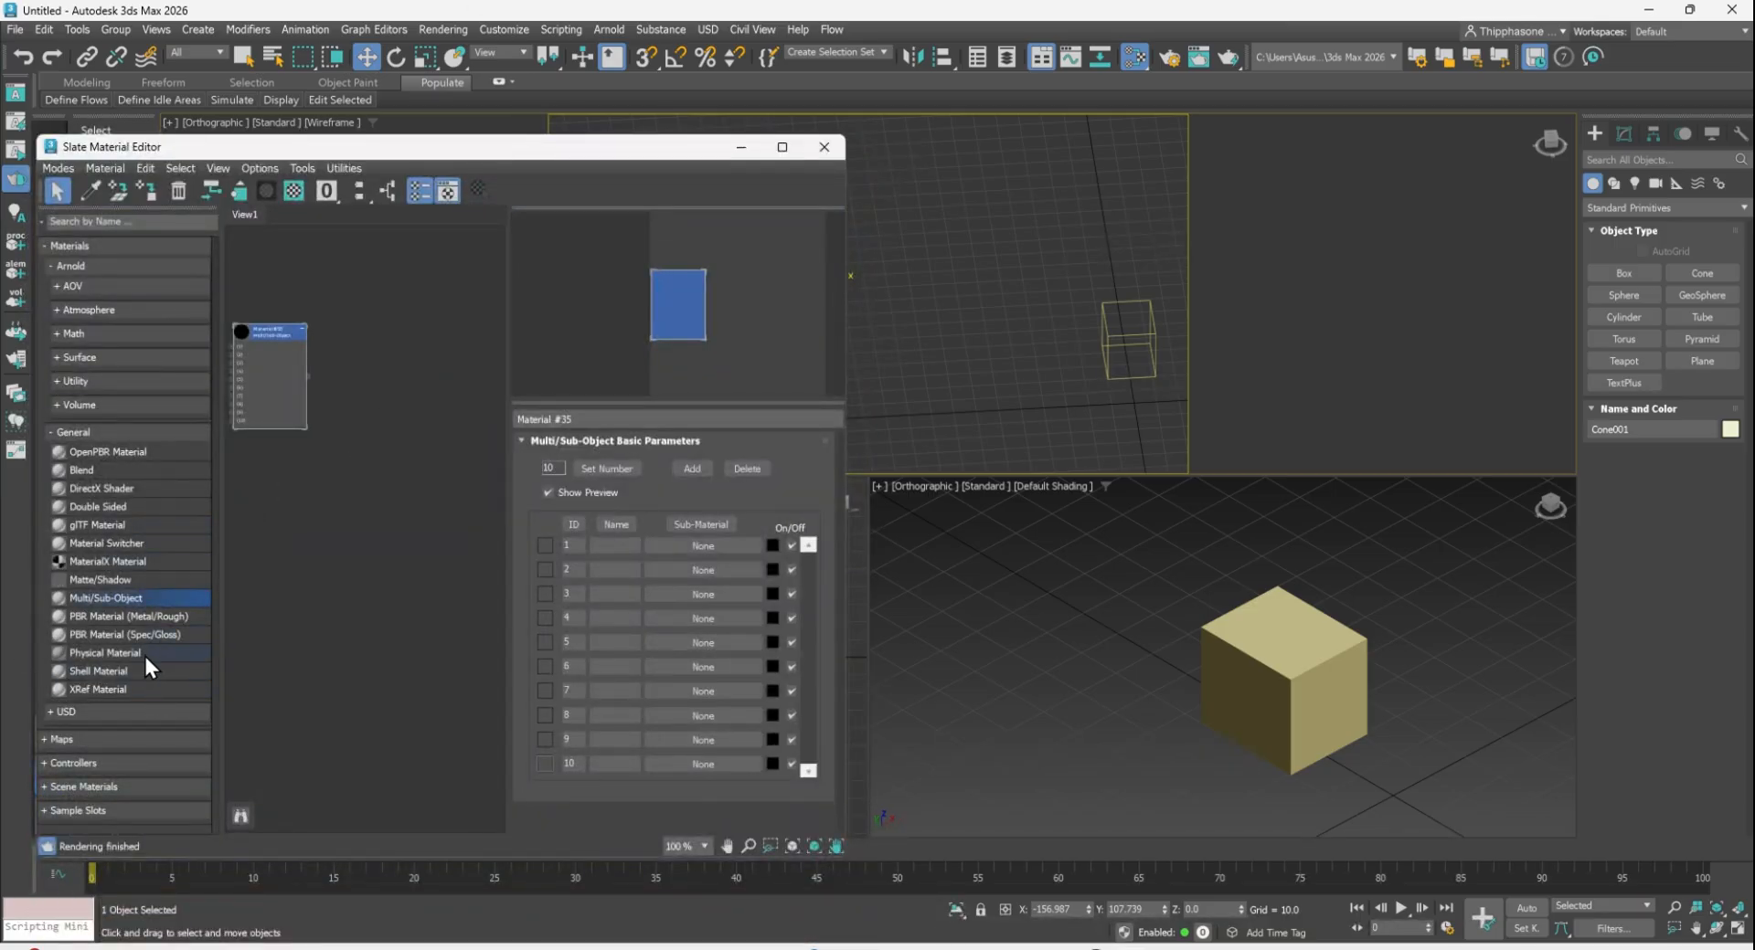
- Collapse the Arnold materials, expand the sample slots, and add an XRef Material node to the view
{"action": "left_click", "coordinate": [53, 426]}
{"action": "left_click", "coordinate": [53, 426]}
{"action": "left_click", "coordinate": [155, 788]}
{"action": "scroll", "coordinate": [168, 771], "scroll_direction": "down", "scroll_amount": 1}
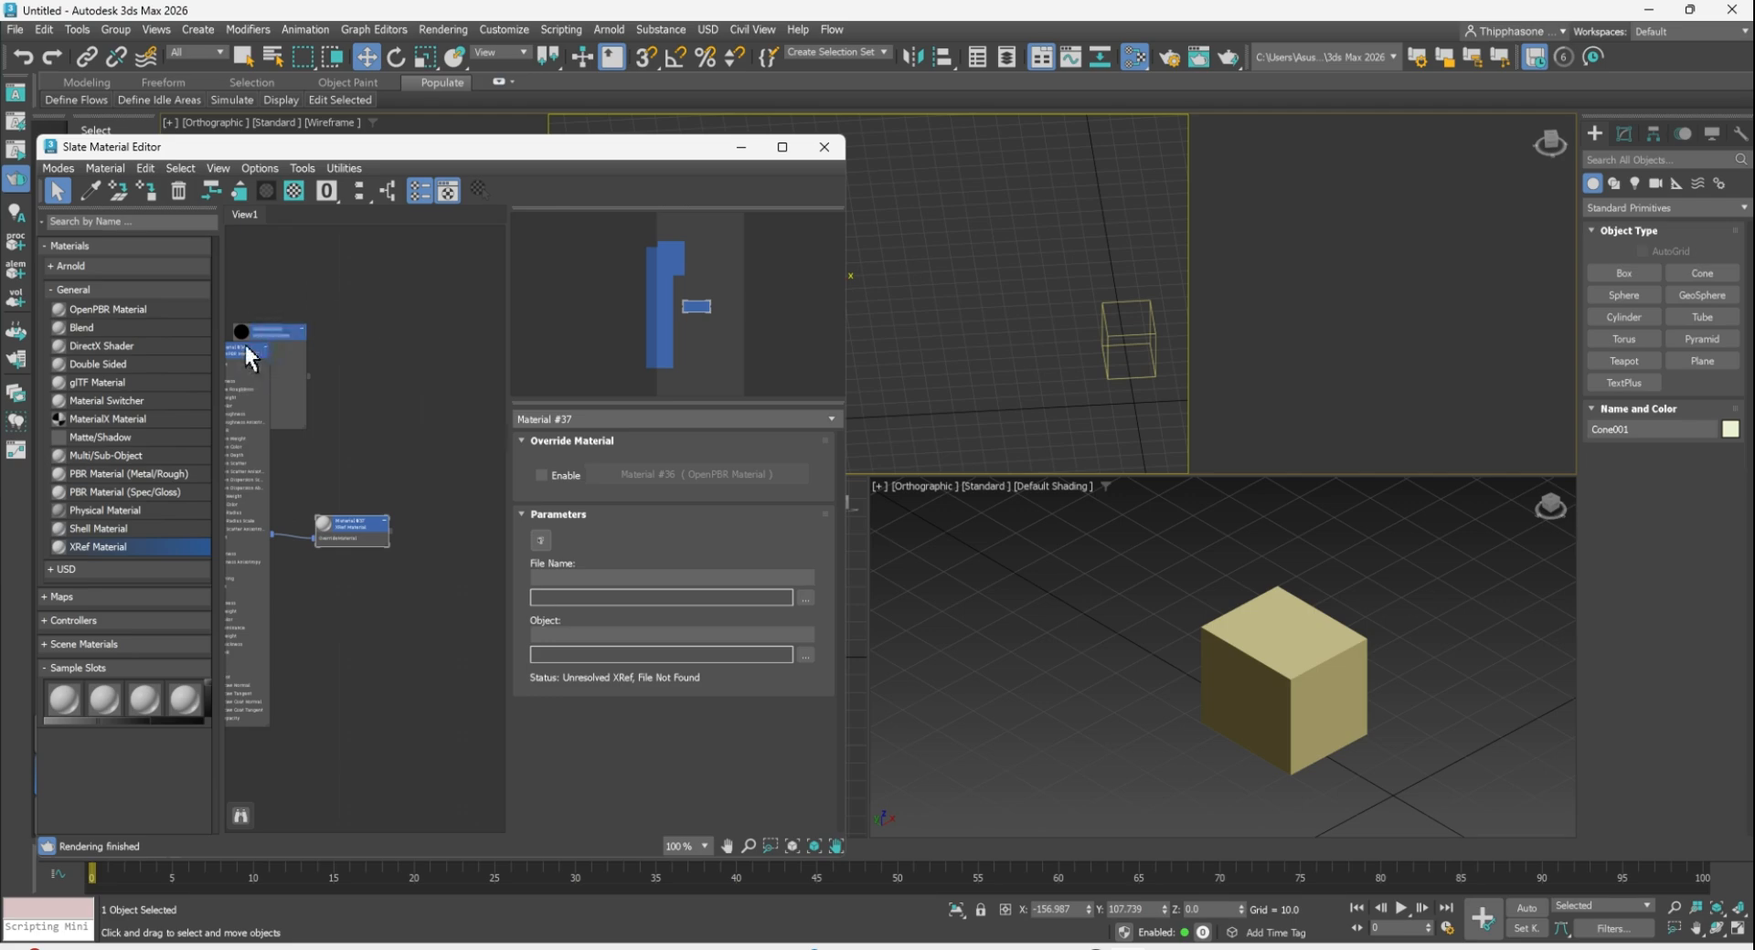
- Separate the OpenPBR node from the Multi/Sub-Object node and wire the Multi/Sub-Object output to the XRef material's input
{"action": "left_click_drag", "start_coordinate": [245, 343], "coordinate": [394, 303]}
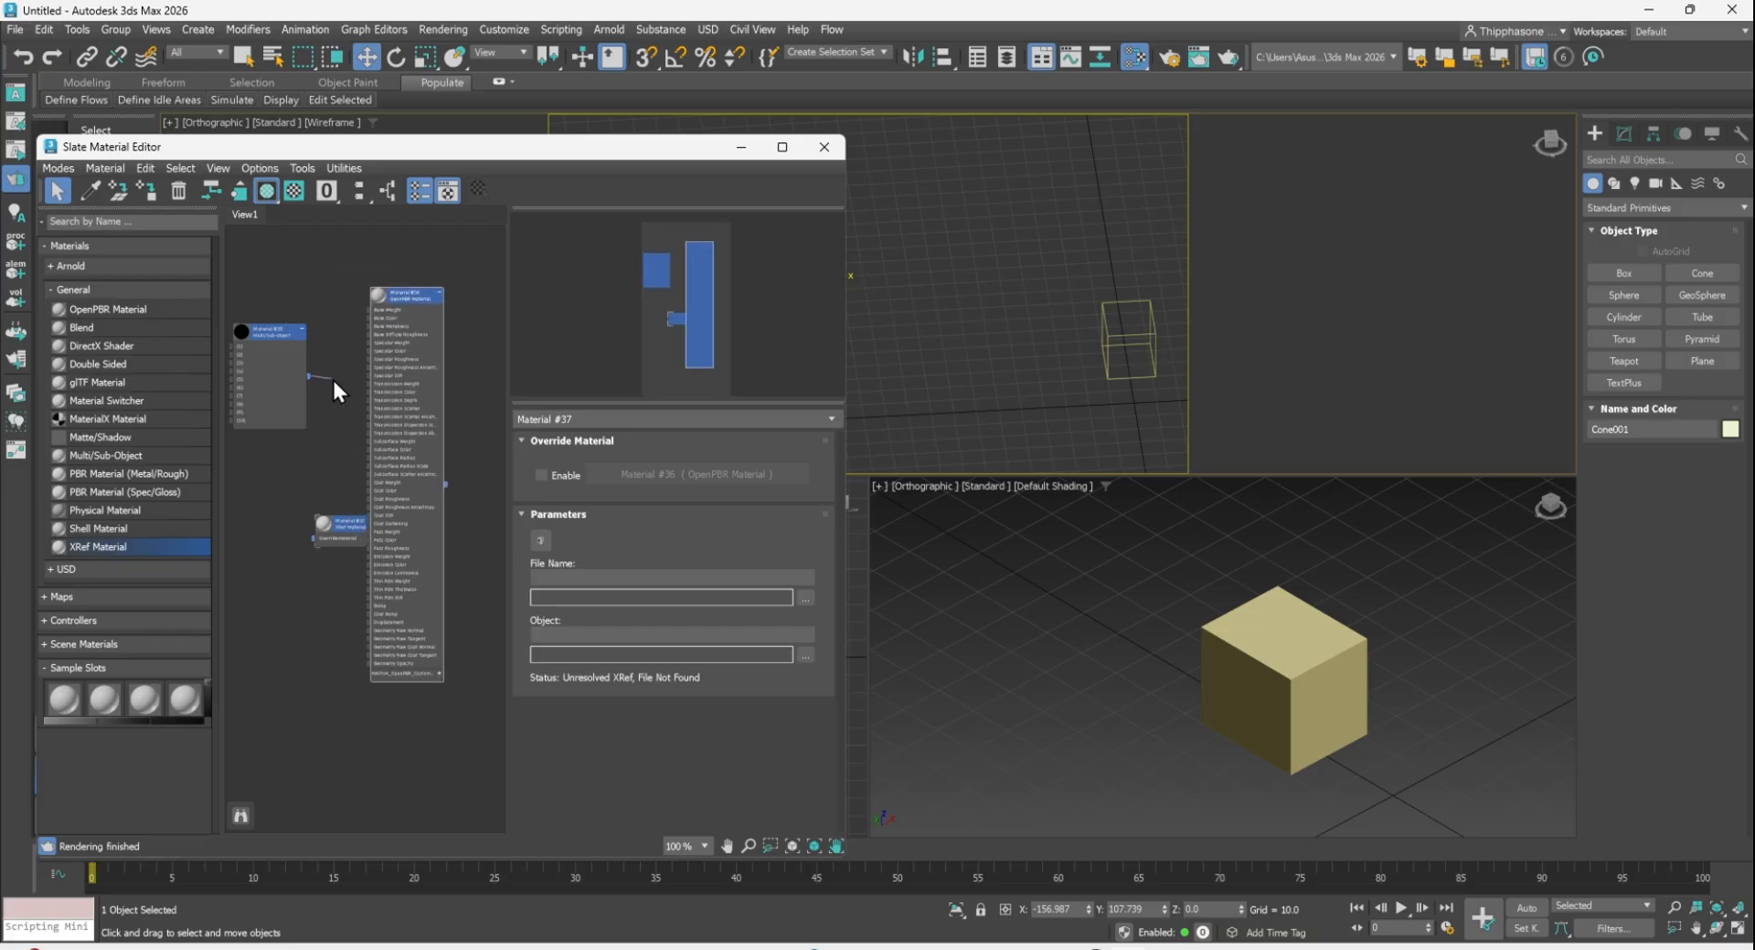
{"action": "mouse_move", "coordinate": [464, 492]}
{"action": "left_mouse_down"}
{"action": "mouse_move", "coordinate": [437, 474]}
{"action": "mouse_move", "coordinate": [446, 486]}
{"action": "left_mouse_up"}
{"action": "left_click_drag", "start_coordinate": [367, 343], "coordinate": [316, 538]}
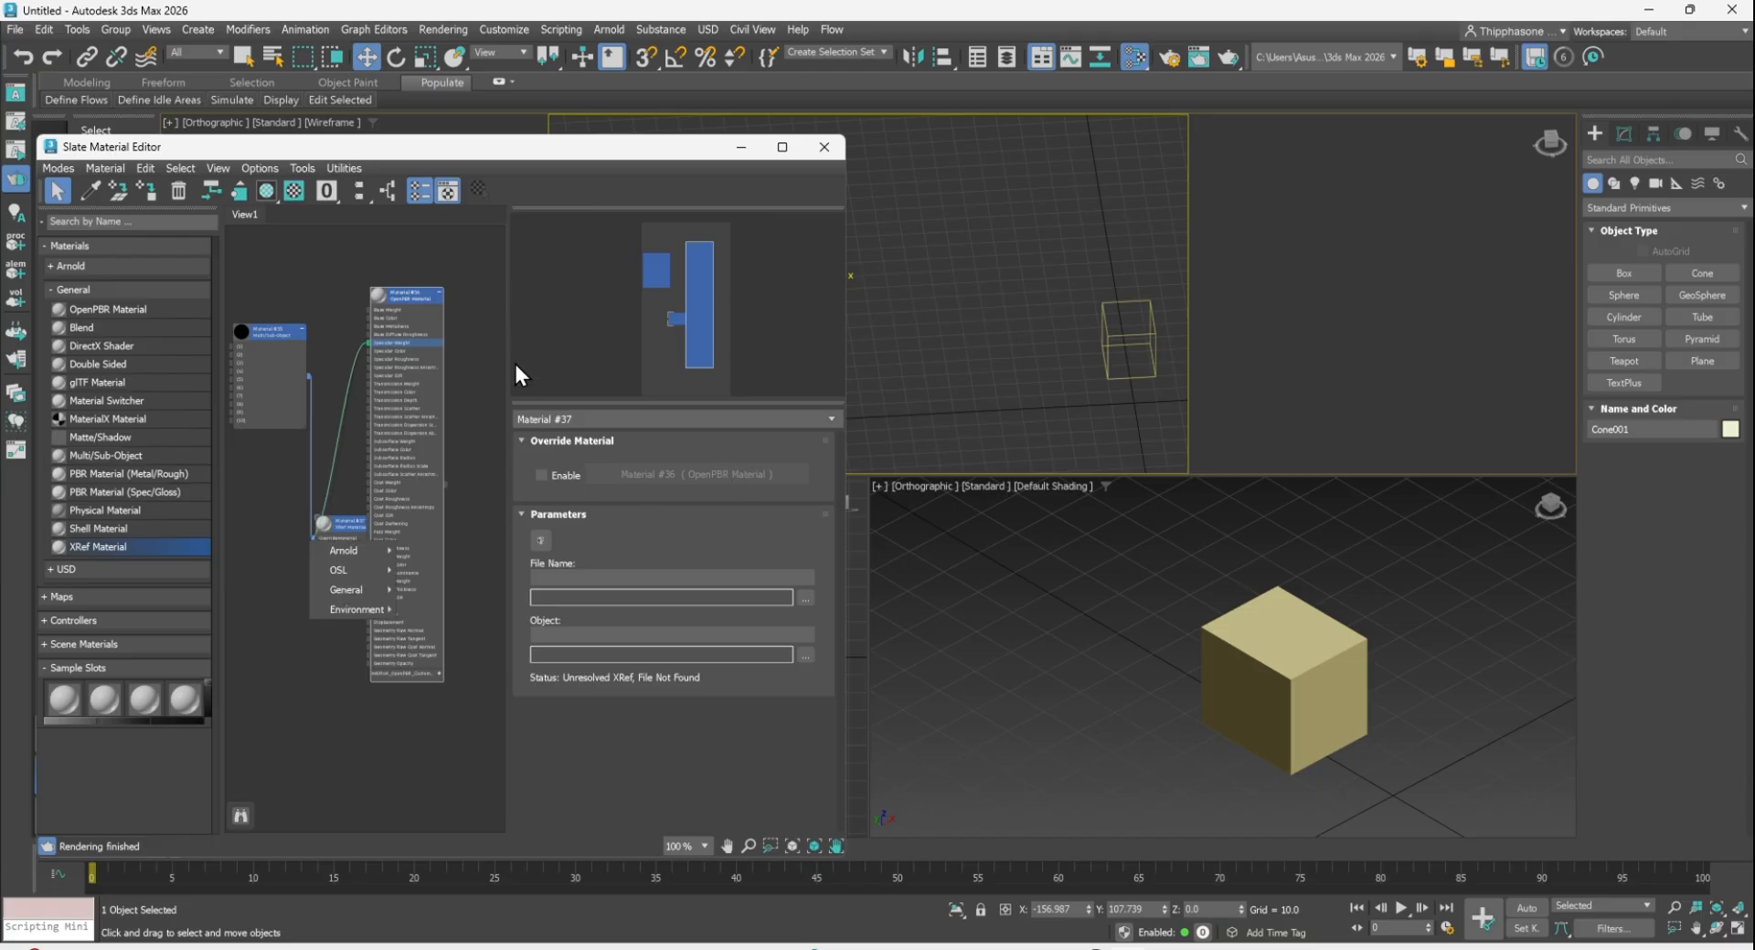
{"action": "left_click", "coordinate": [309, 245]}
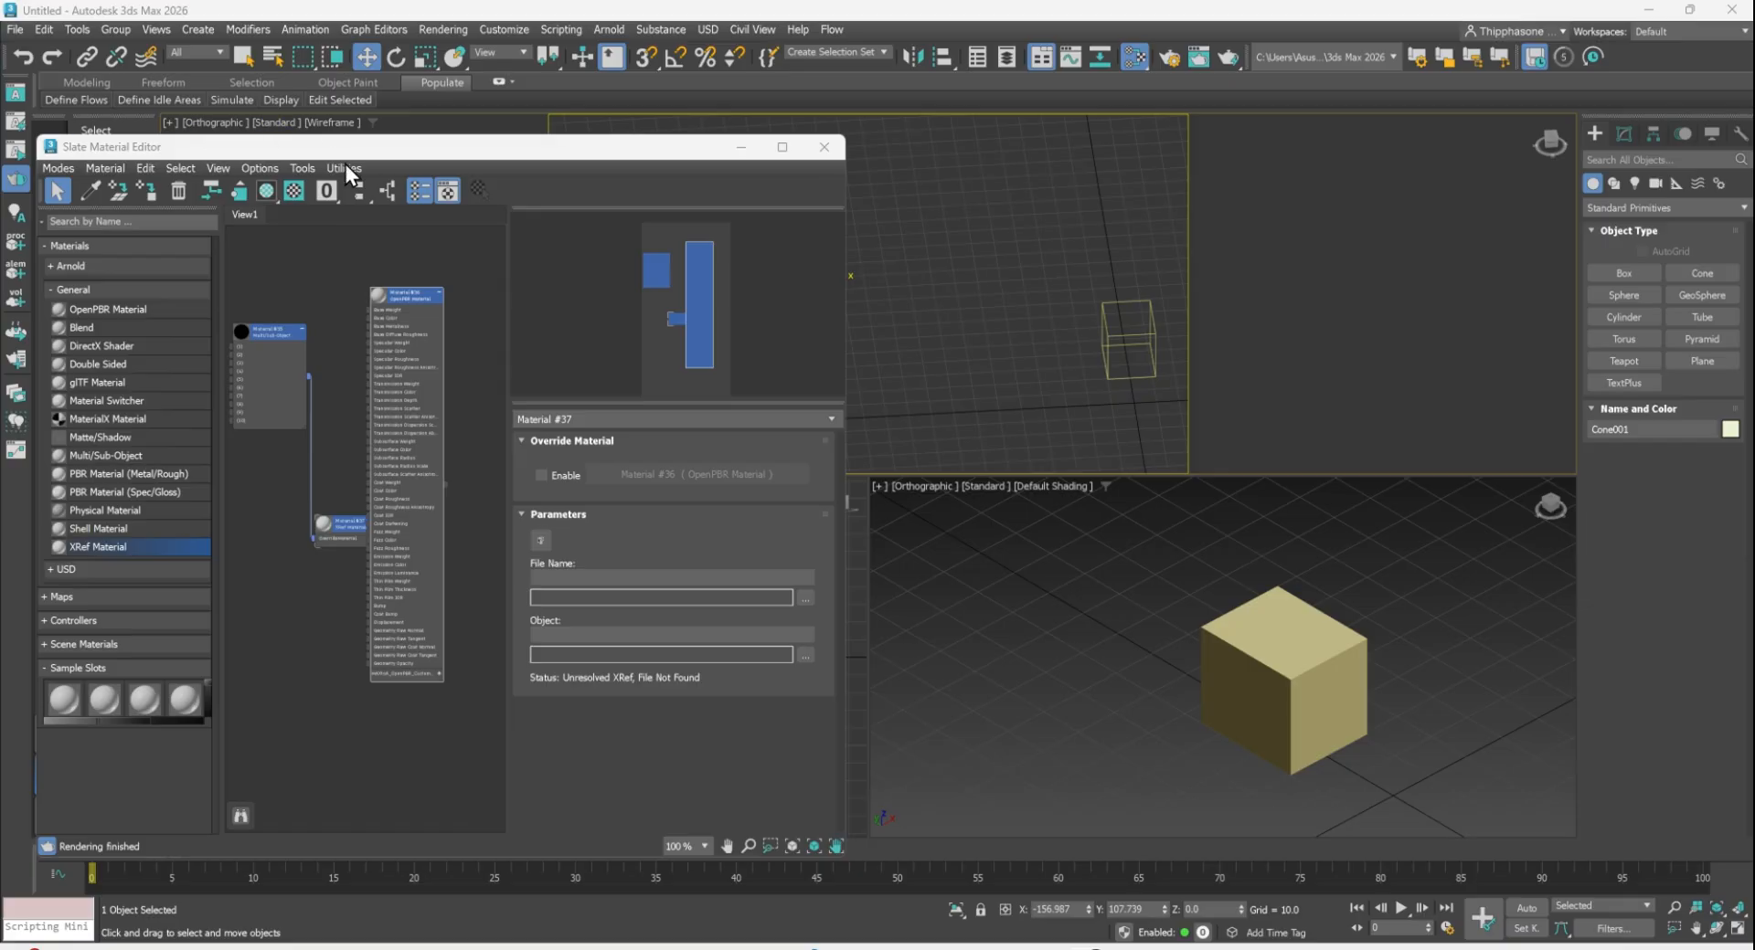
- Reposition the material editor window and collapse the XRef material's Override Material settings
{"action": "left_click_drag", "start_coordinate": [418, 135], "coordinate": [905, 480]}
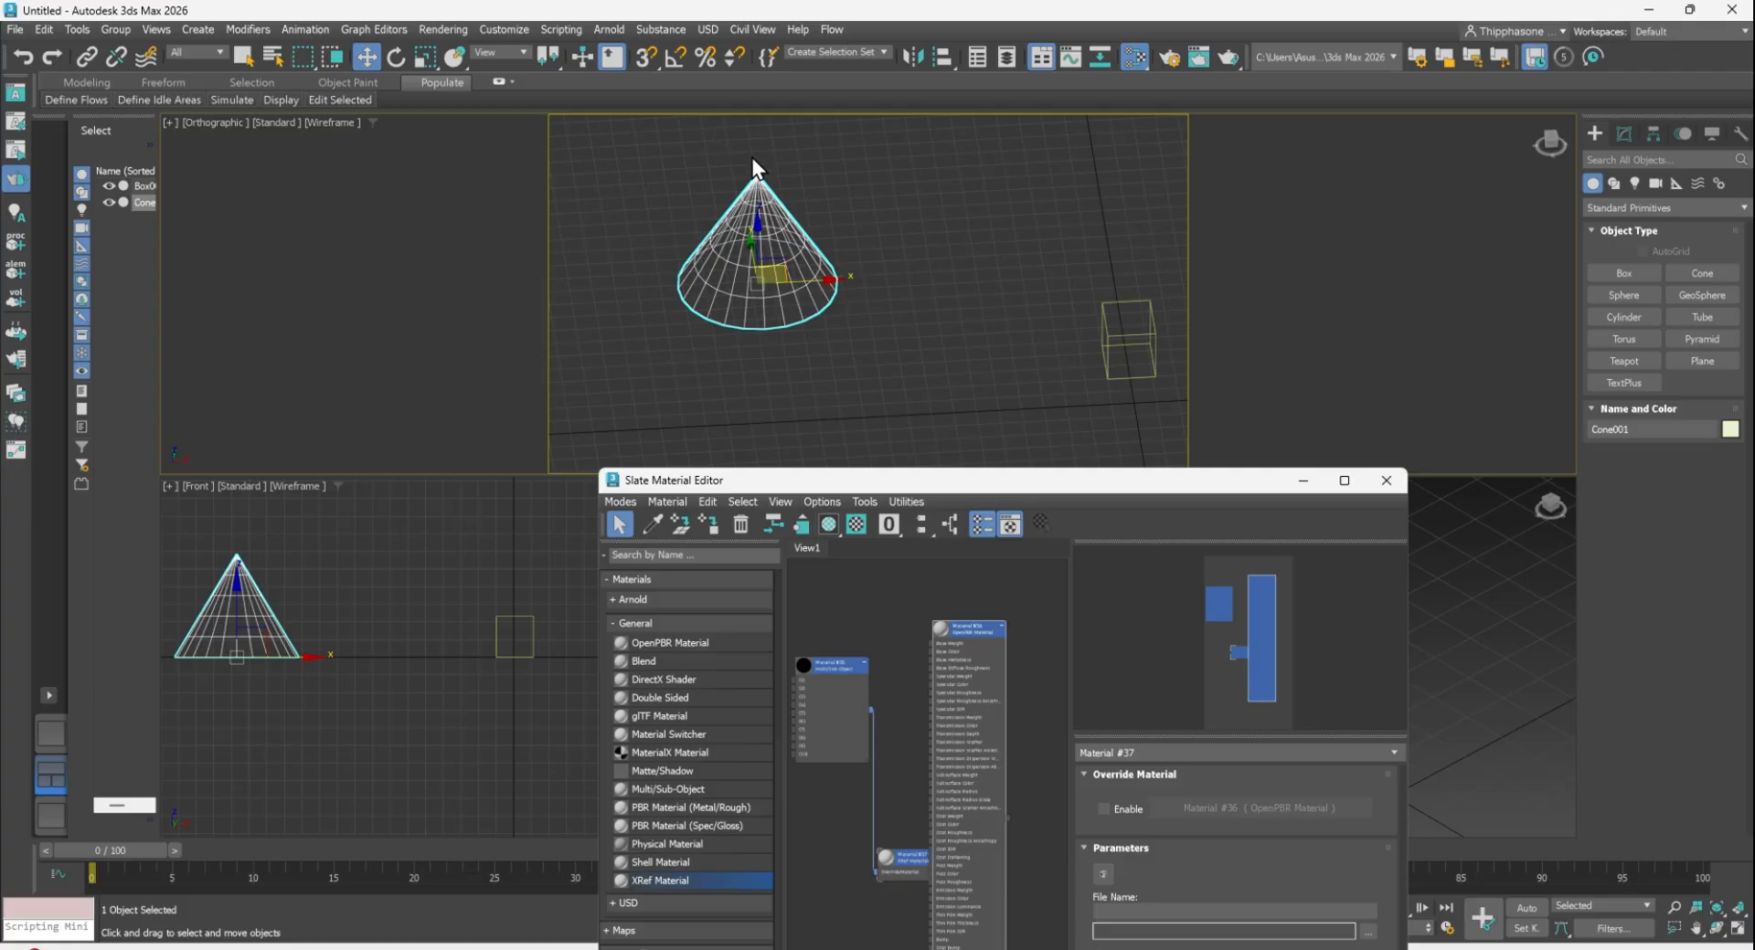
{"action": "left_click_drag", "start_coordinate": [921, 490], "coordinate": [302, 172]}
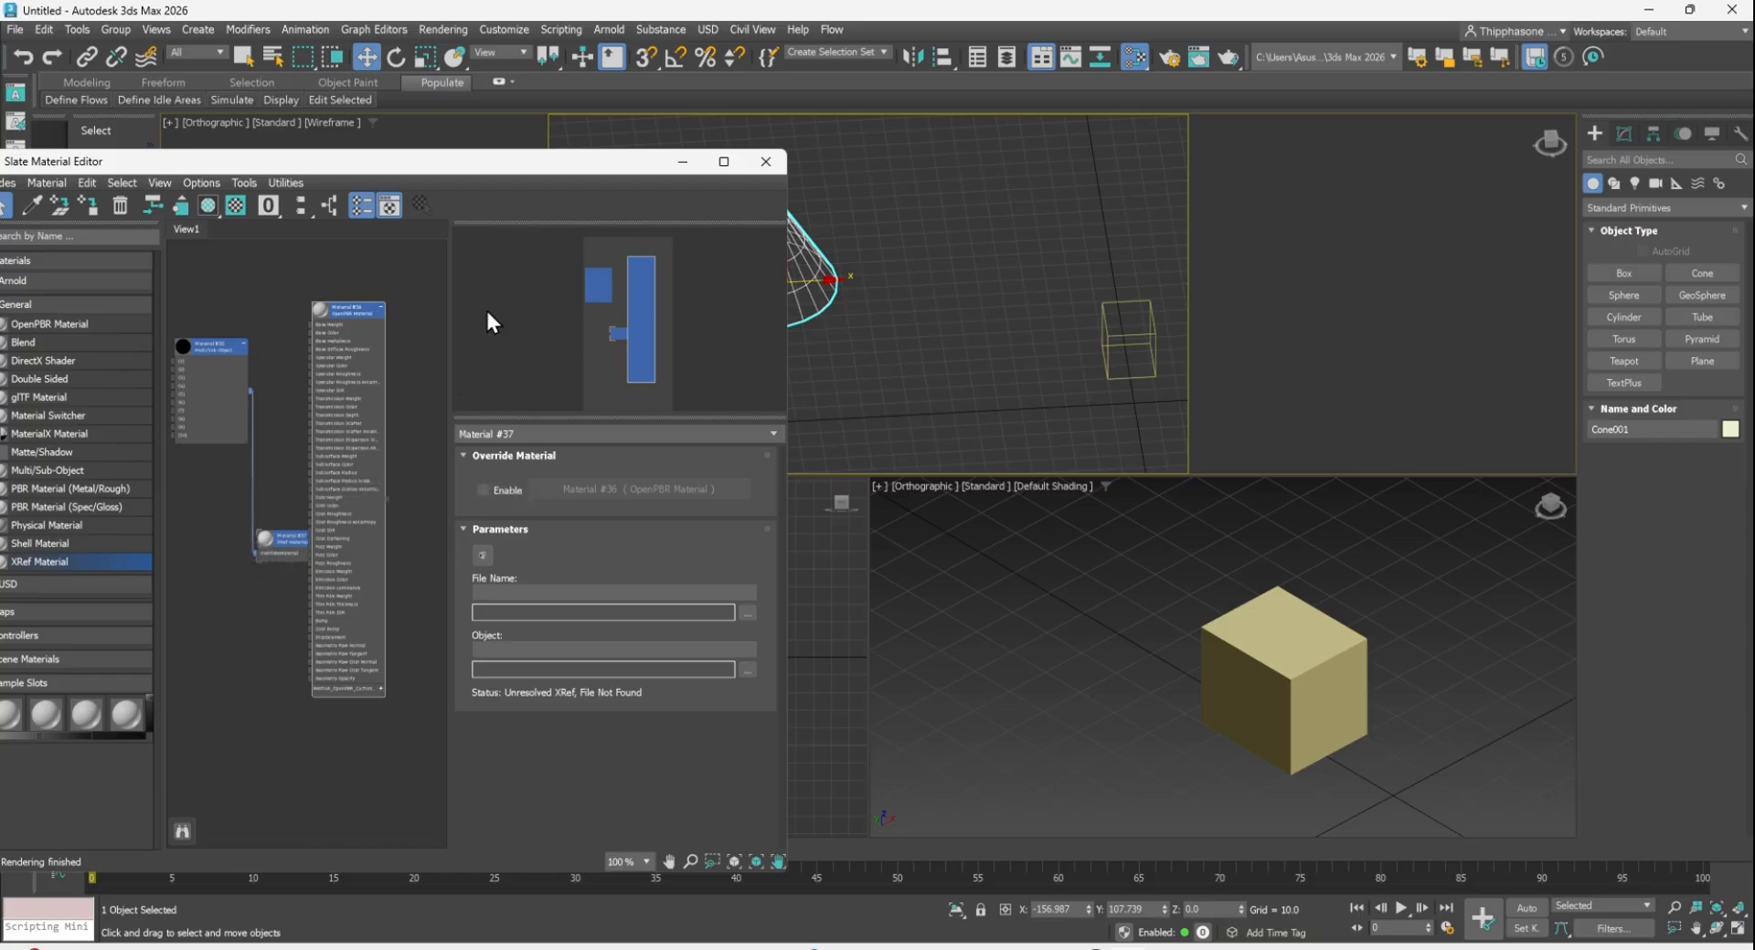
{"action": "left_click_drag", "start_coordinate": [606, 166], "coordinate": [659, 131]}
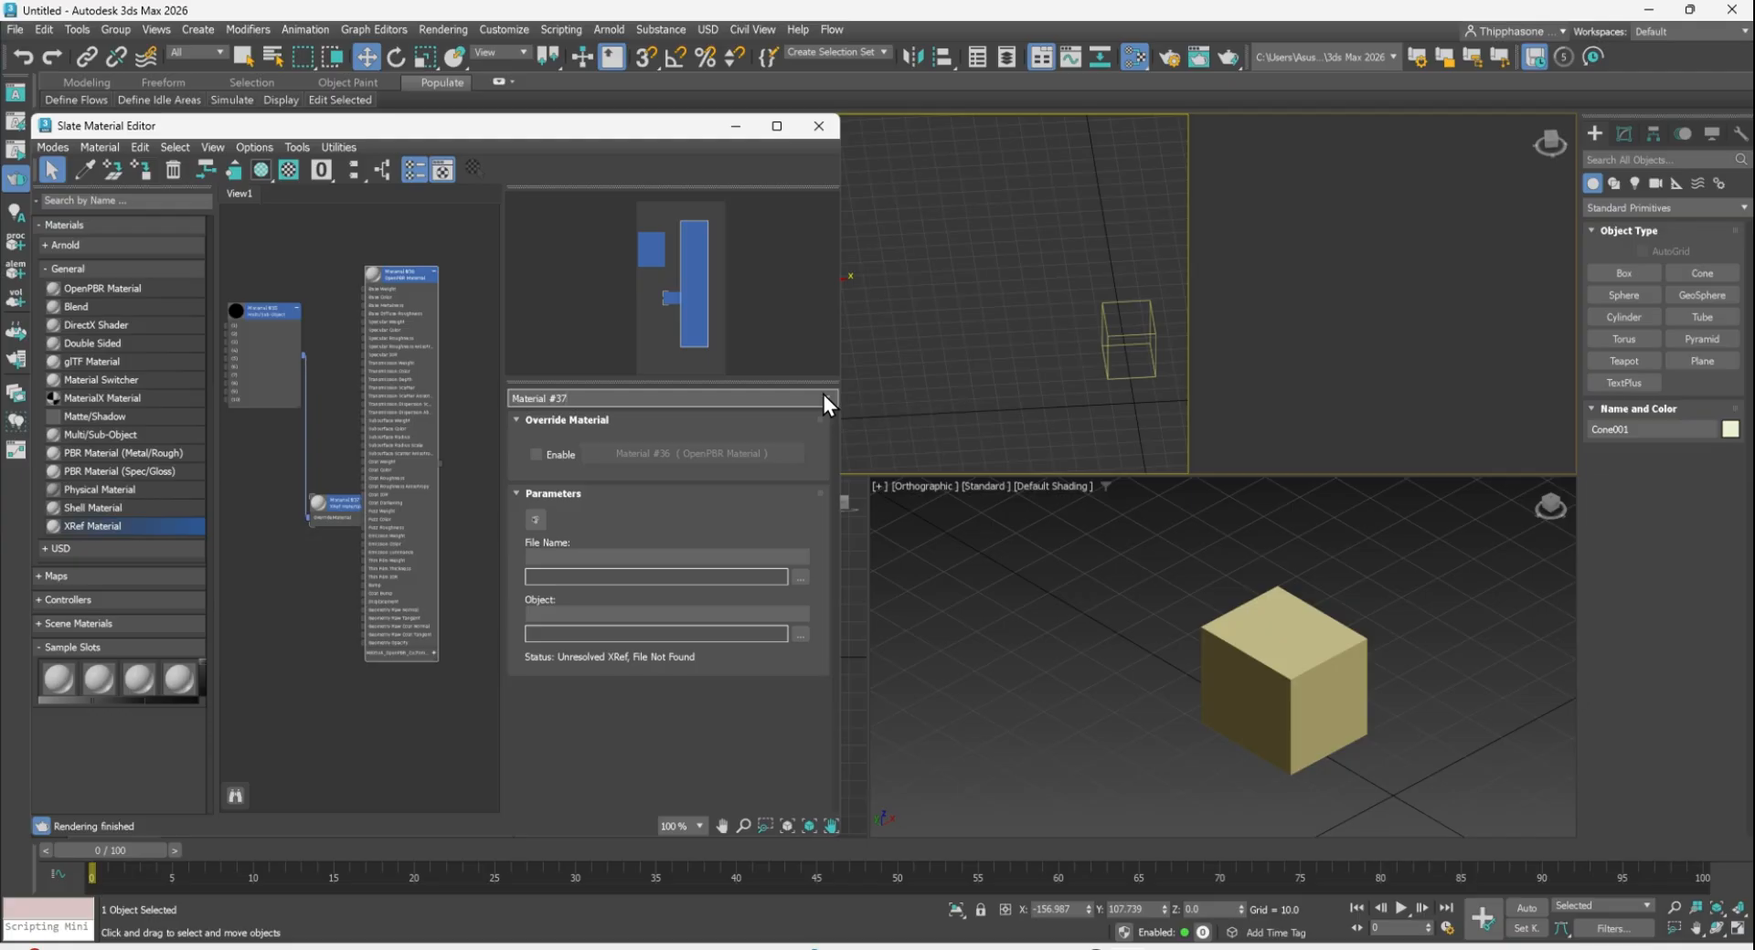
{"action": "left_click", "coordinate": [595, 418]}
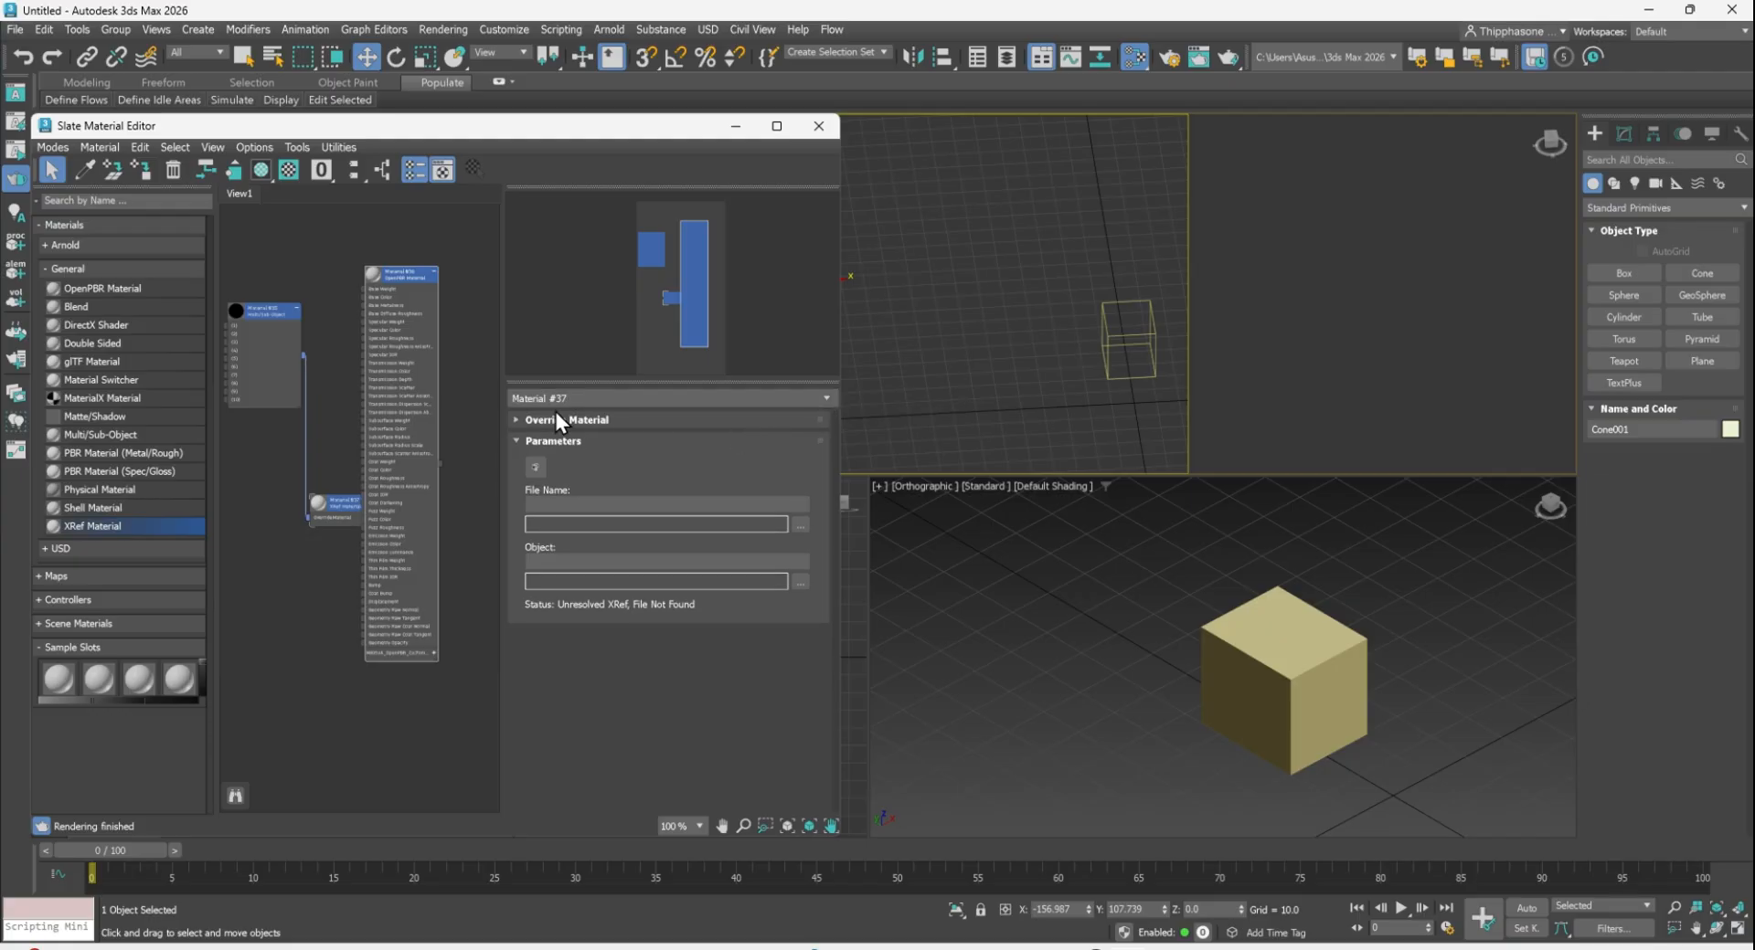
- Move the cone beside the box in the orthographic wireframe viewport
{"action": "left_click_drag", "start_coordinate": [664, 123], "coordinate": [498, 260]}
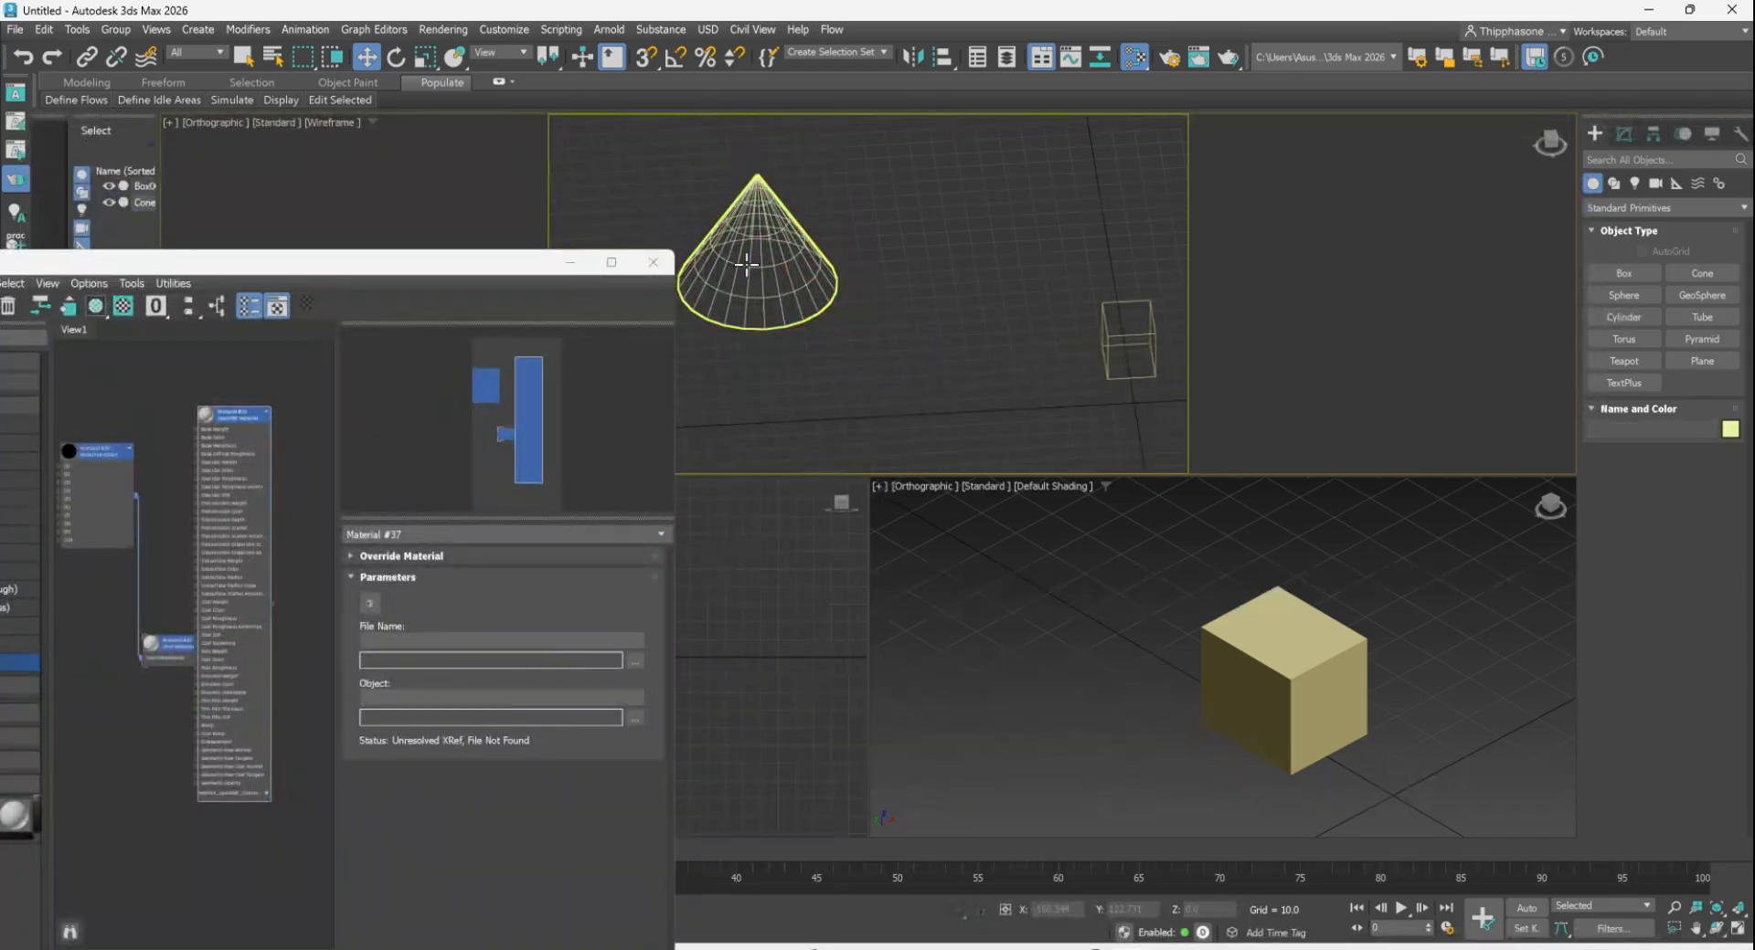
{"action": "left_click_drag", "start_coordinate": [738, 260], "coordinate": [1051, 293]}
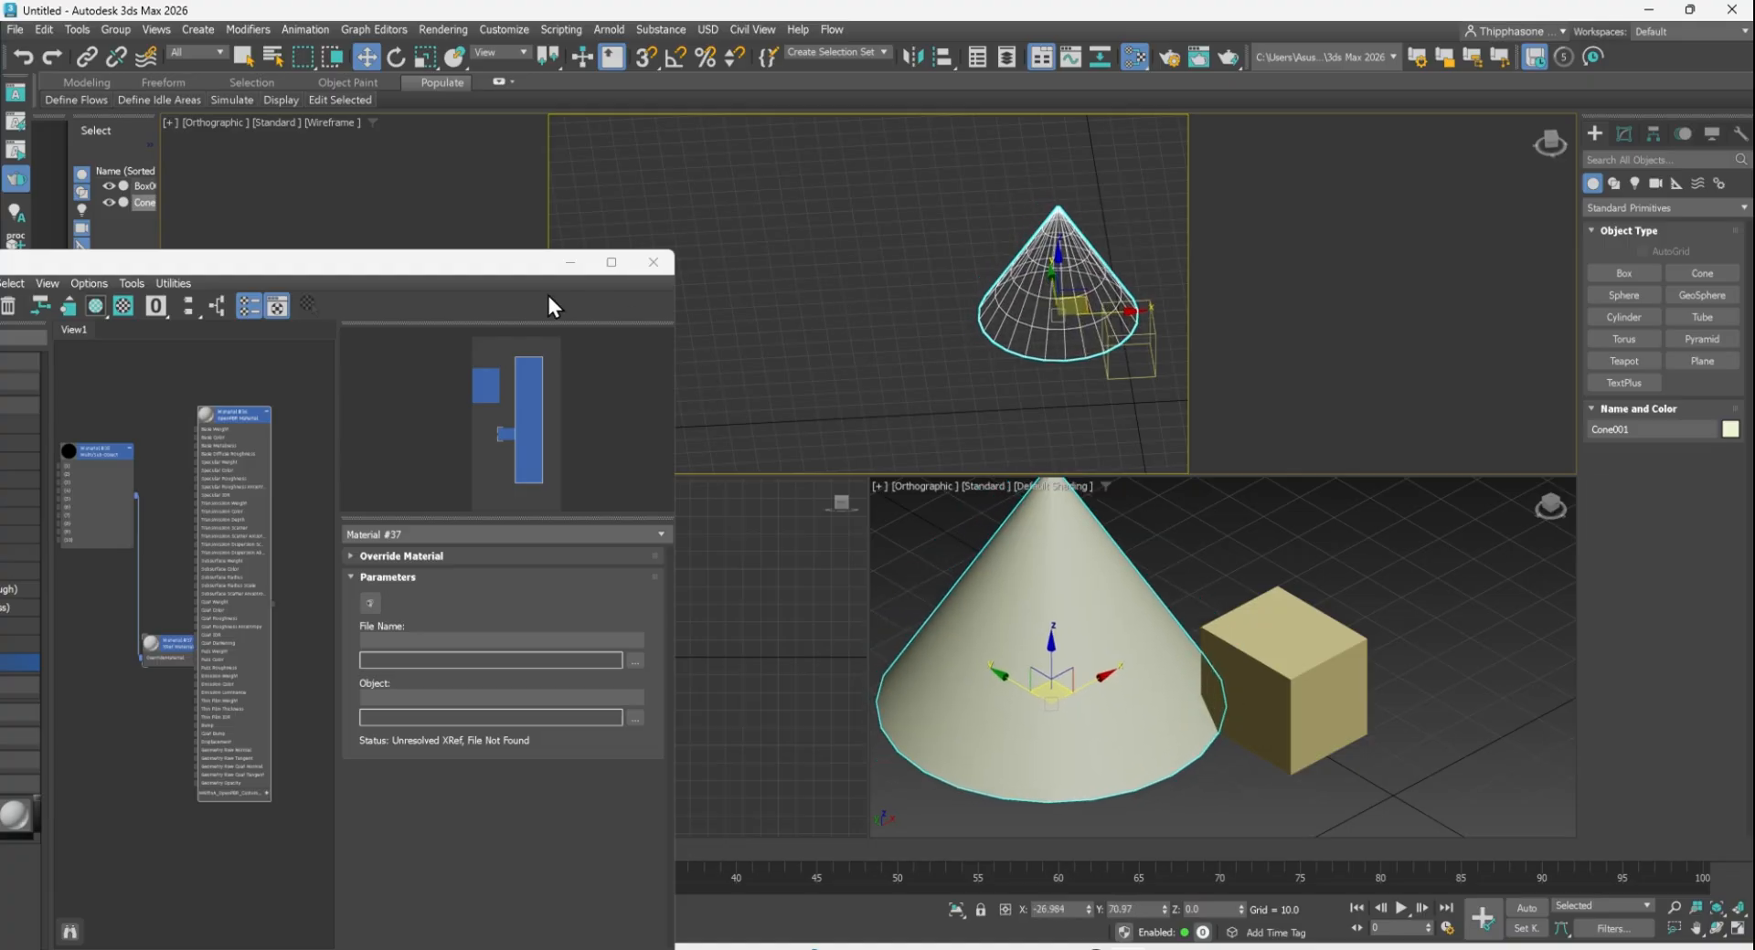
{"action": "left_click_drag", "start_coordinate": [442, 272], "coordinate": [497, 187]}
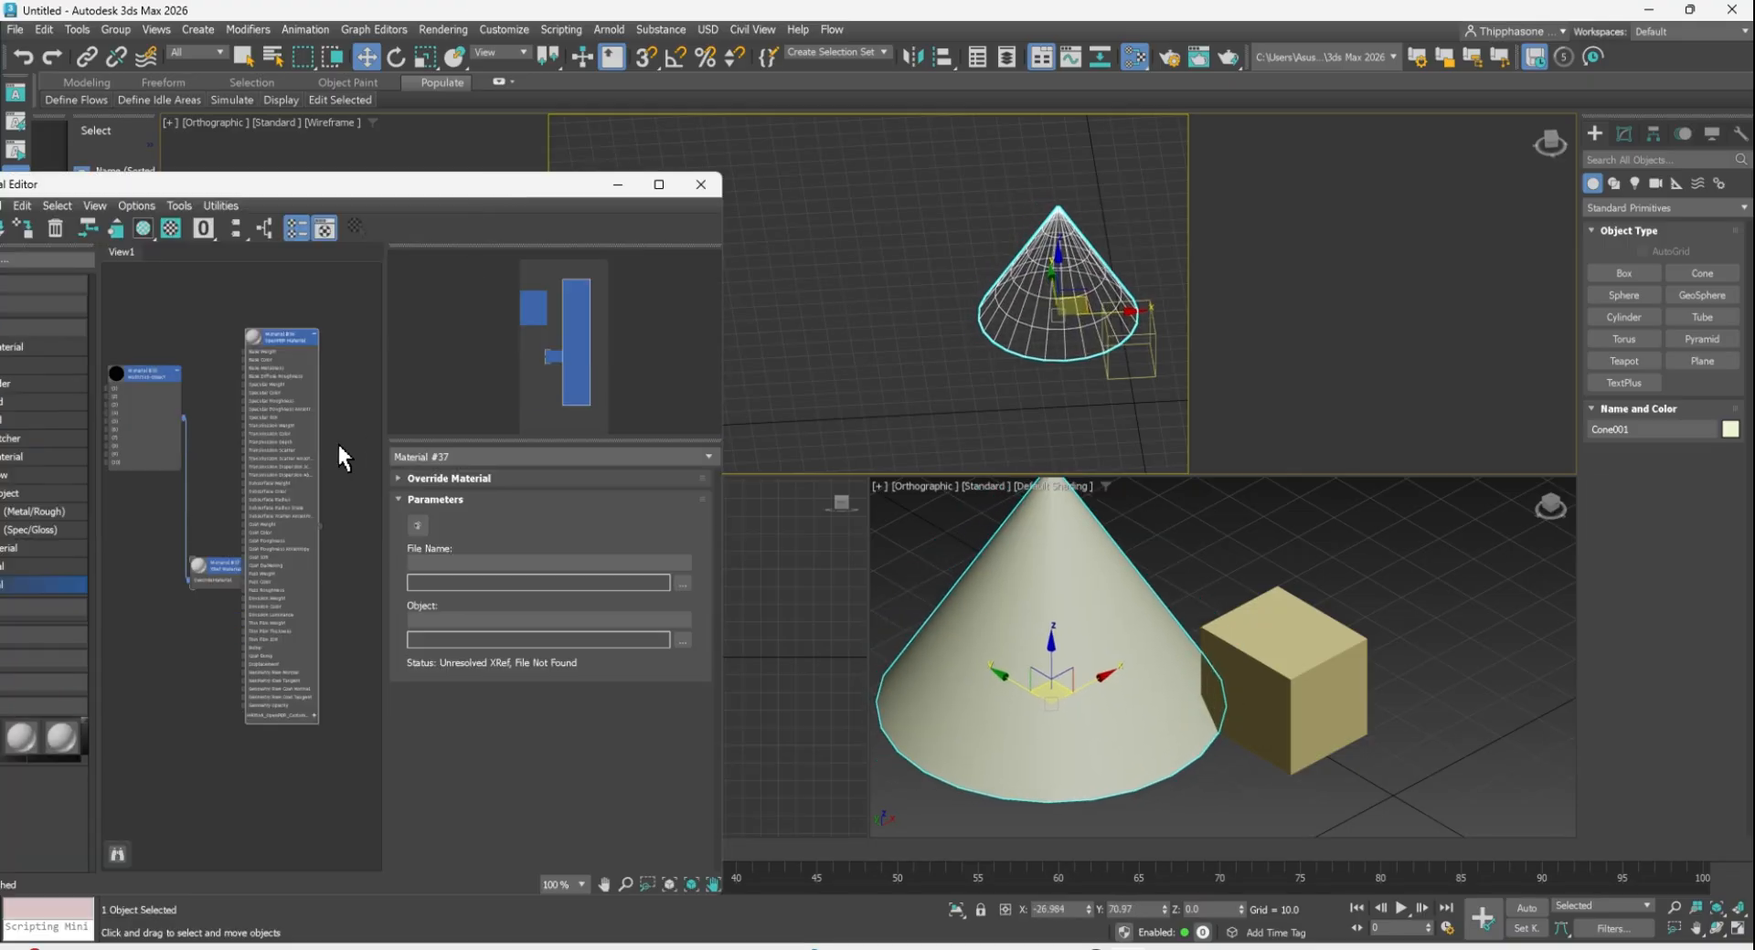
- Display the basic parameters of the Multi/Sub-Object material, Material #35
{"action": "left_click", "coordinate": [269, 323]}
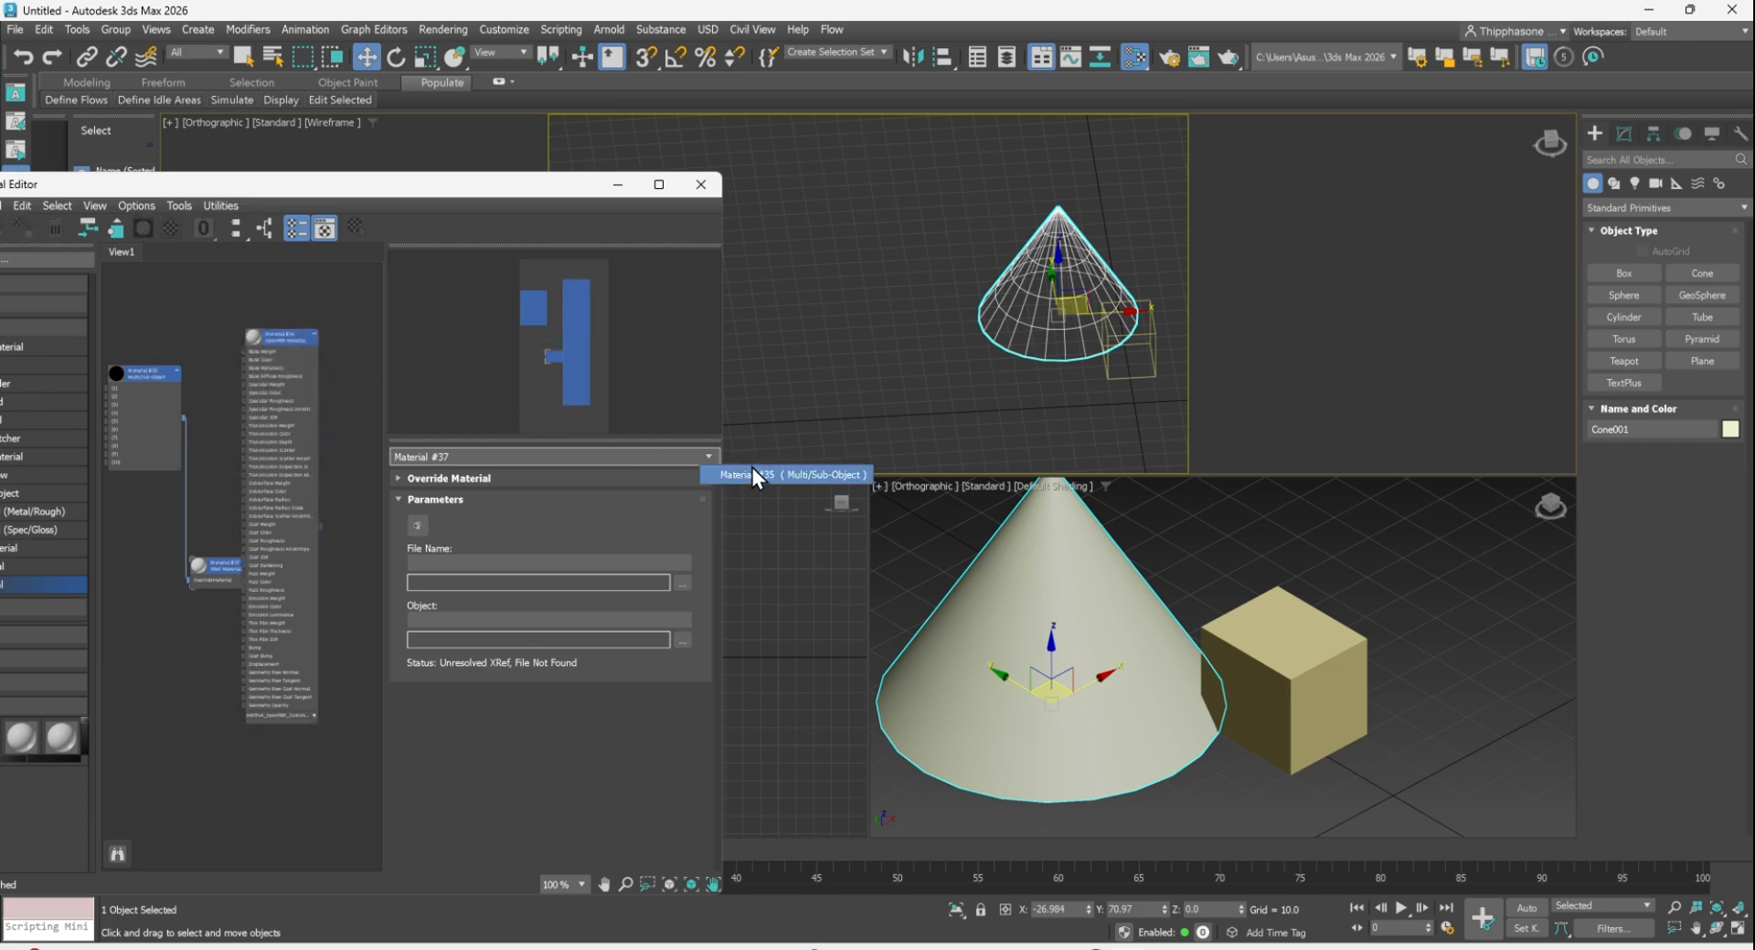
{"action": "left_click", "coordinate": [711, 458]}
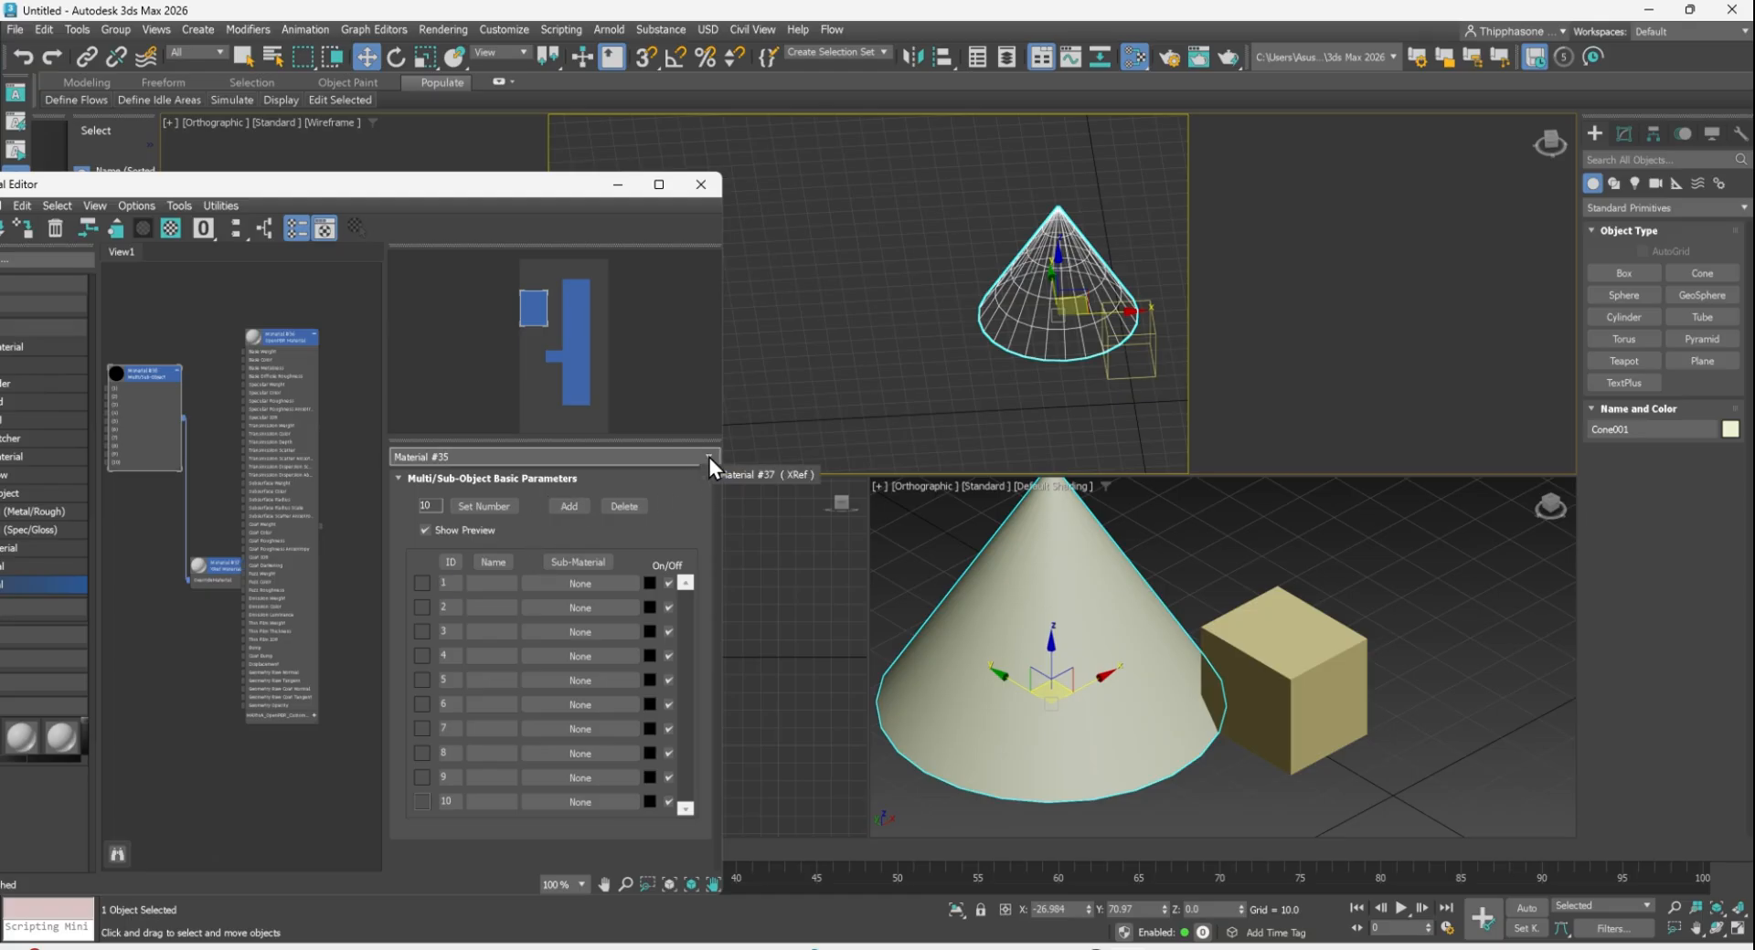
{"action": "left_click", "coordinate": [395, 477]}
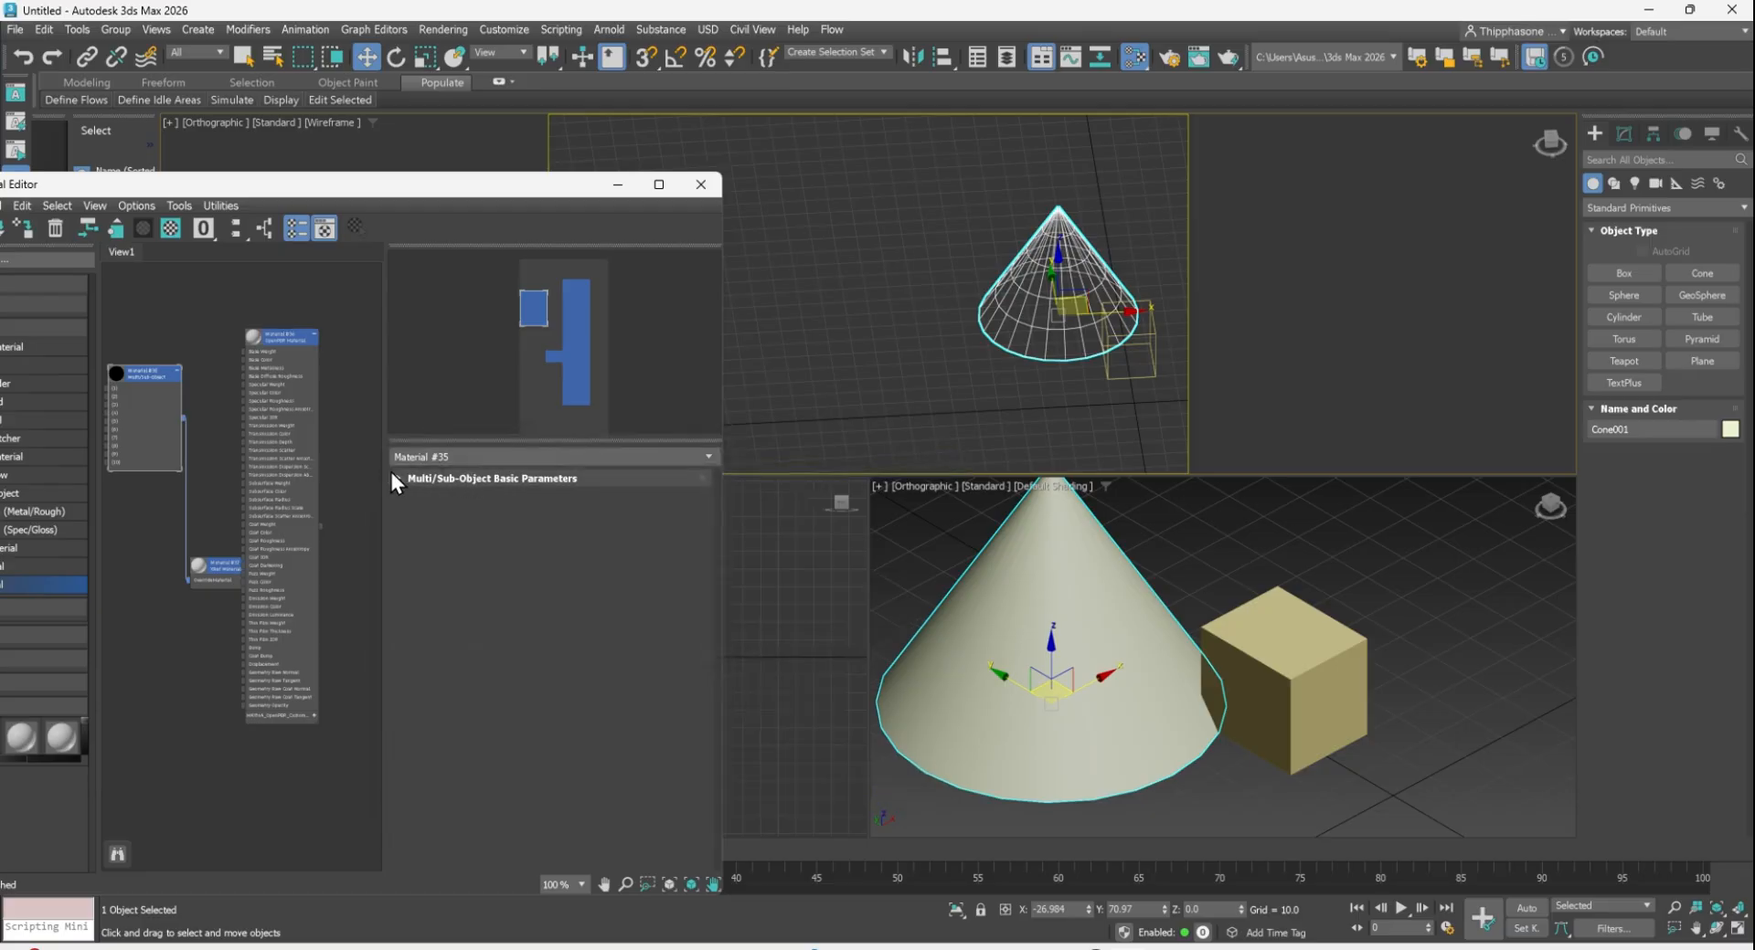
{"action": "left_click", "coordinate": [392, 477]}
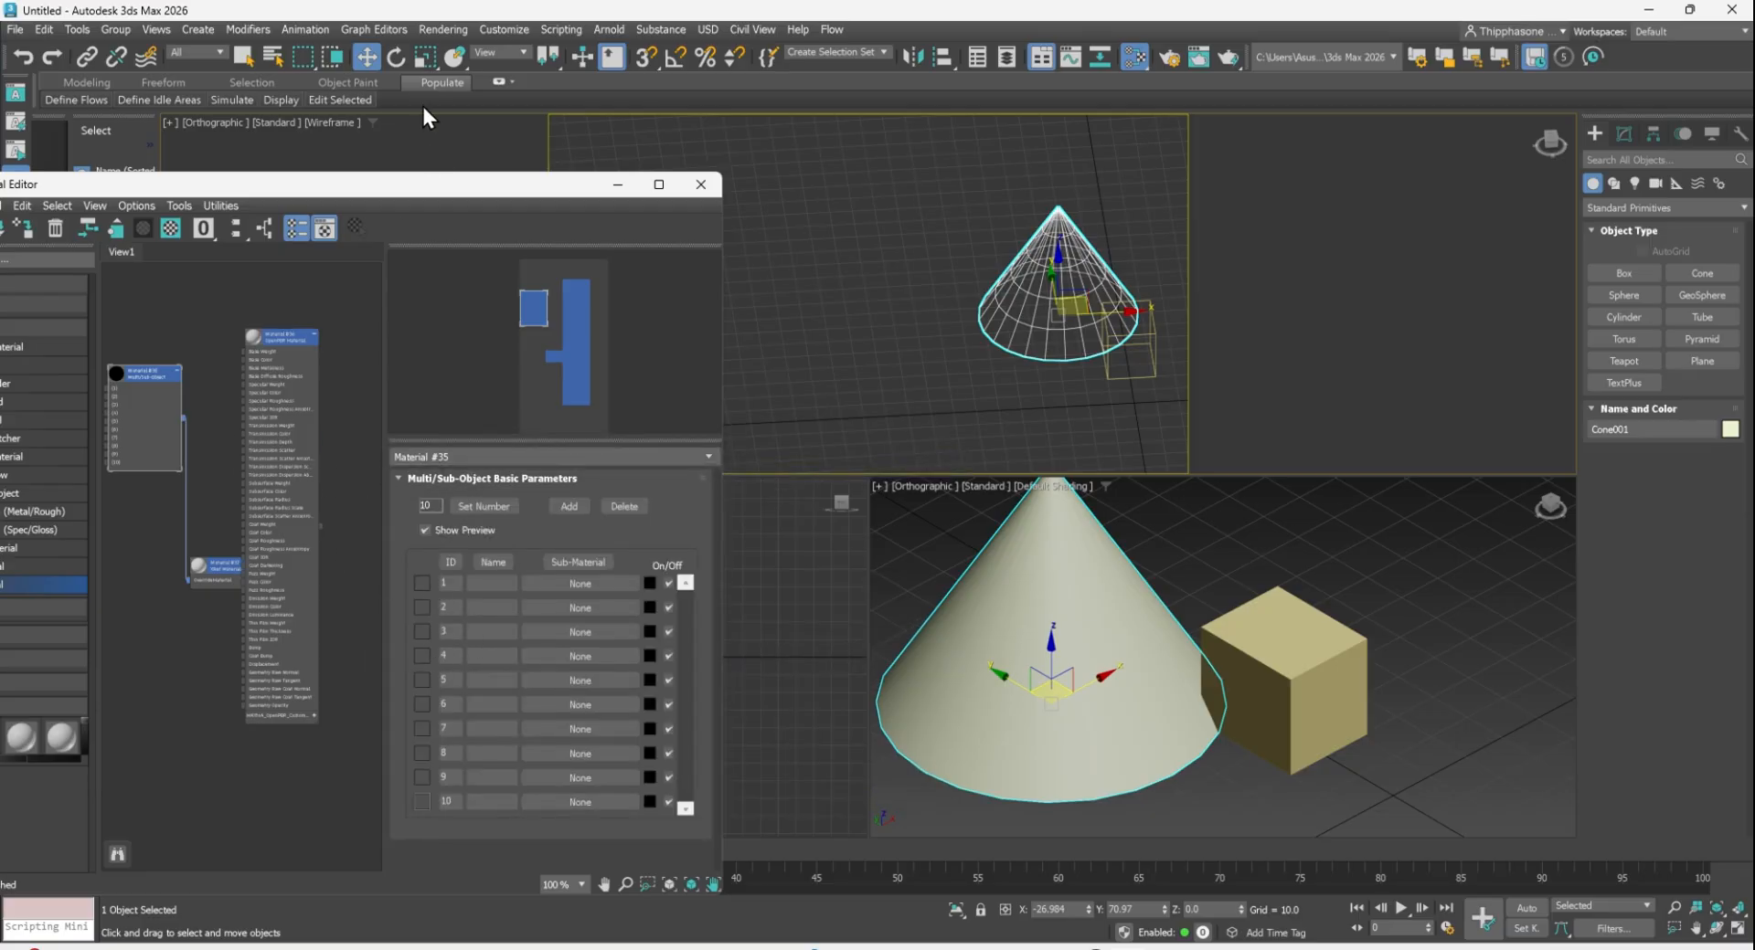
{"action": "left_click_drag", "start_coordinate": [266, 185], "coordinate": [534, 144]}
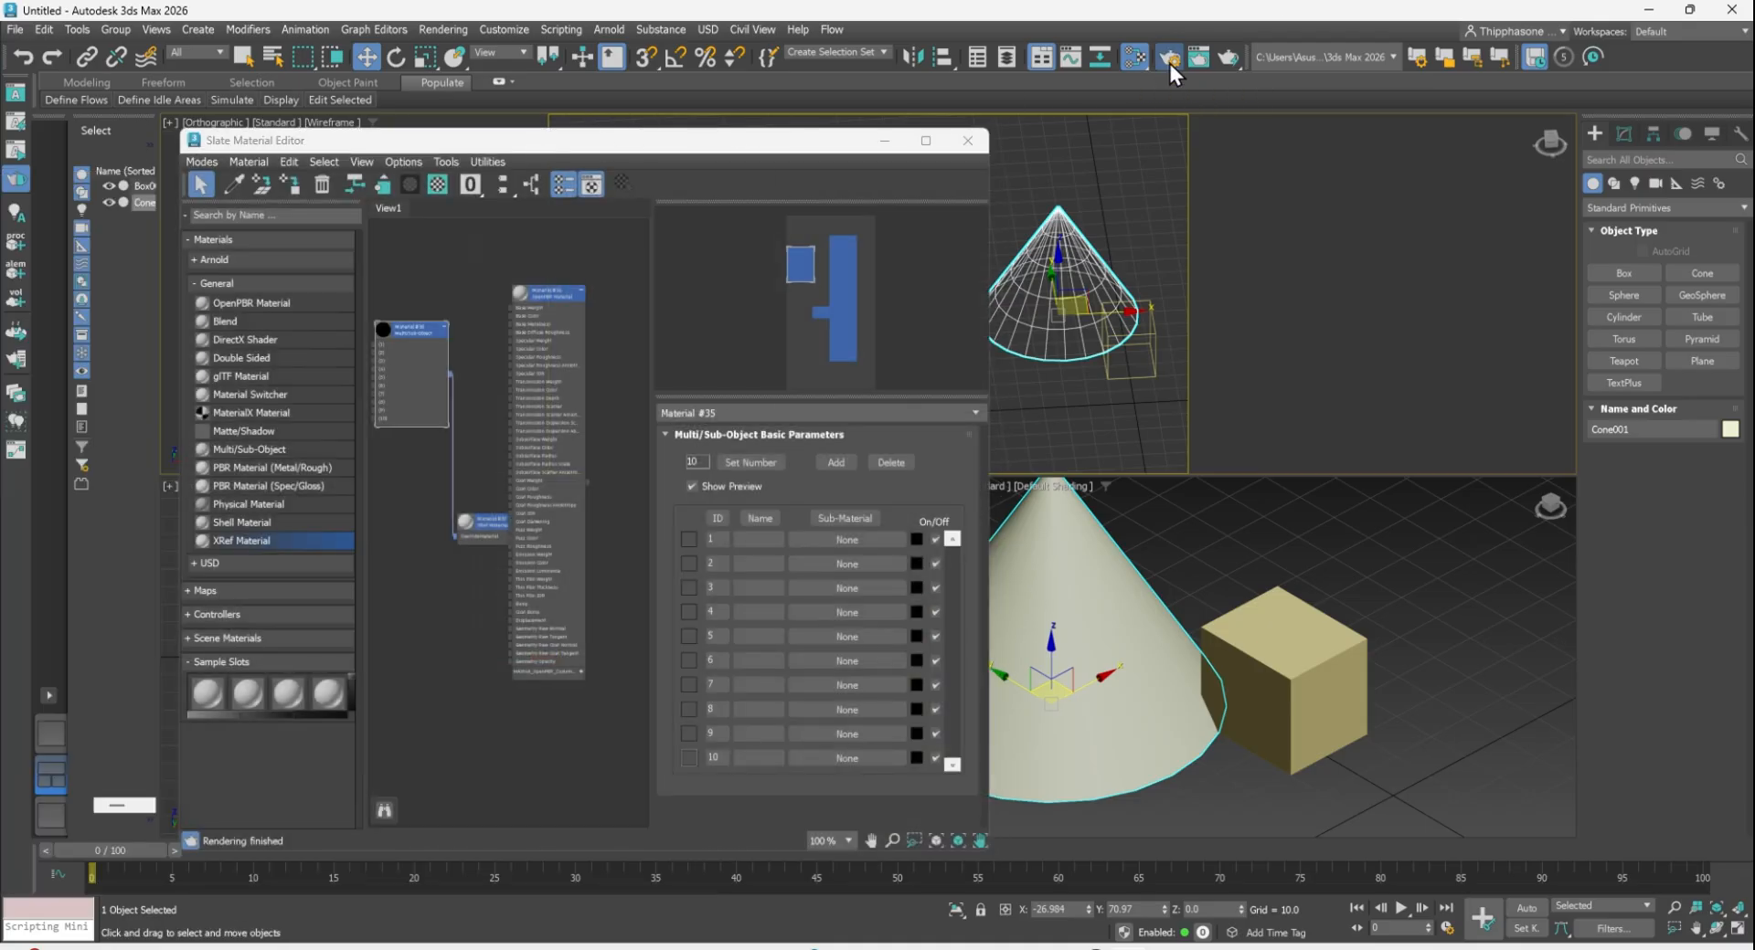
- Set the renderer to Scanline Renderer and render the orthographic view
{"action": "left_click", "coordinate": [1170, 62]}
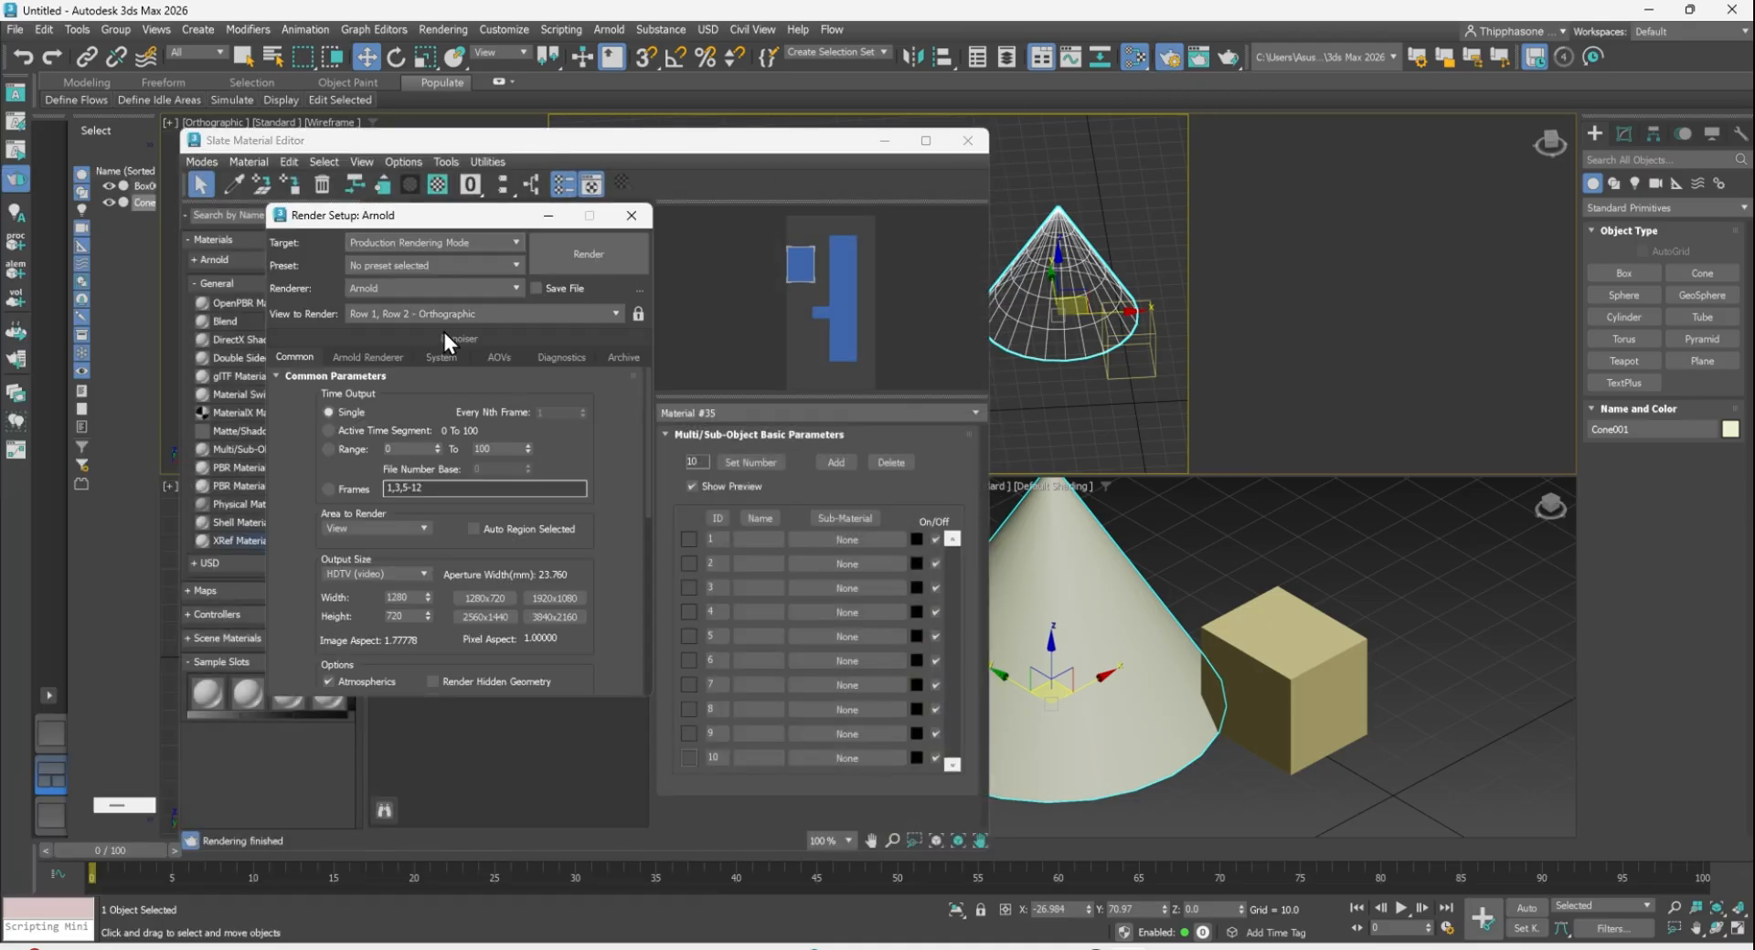
{"action": "left_click", "coordinate": [517, 287]}
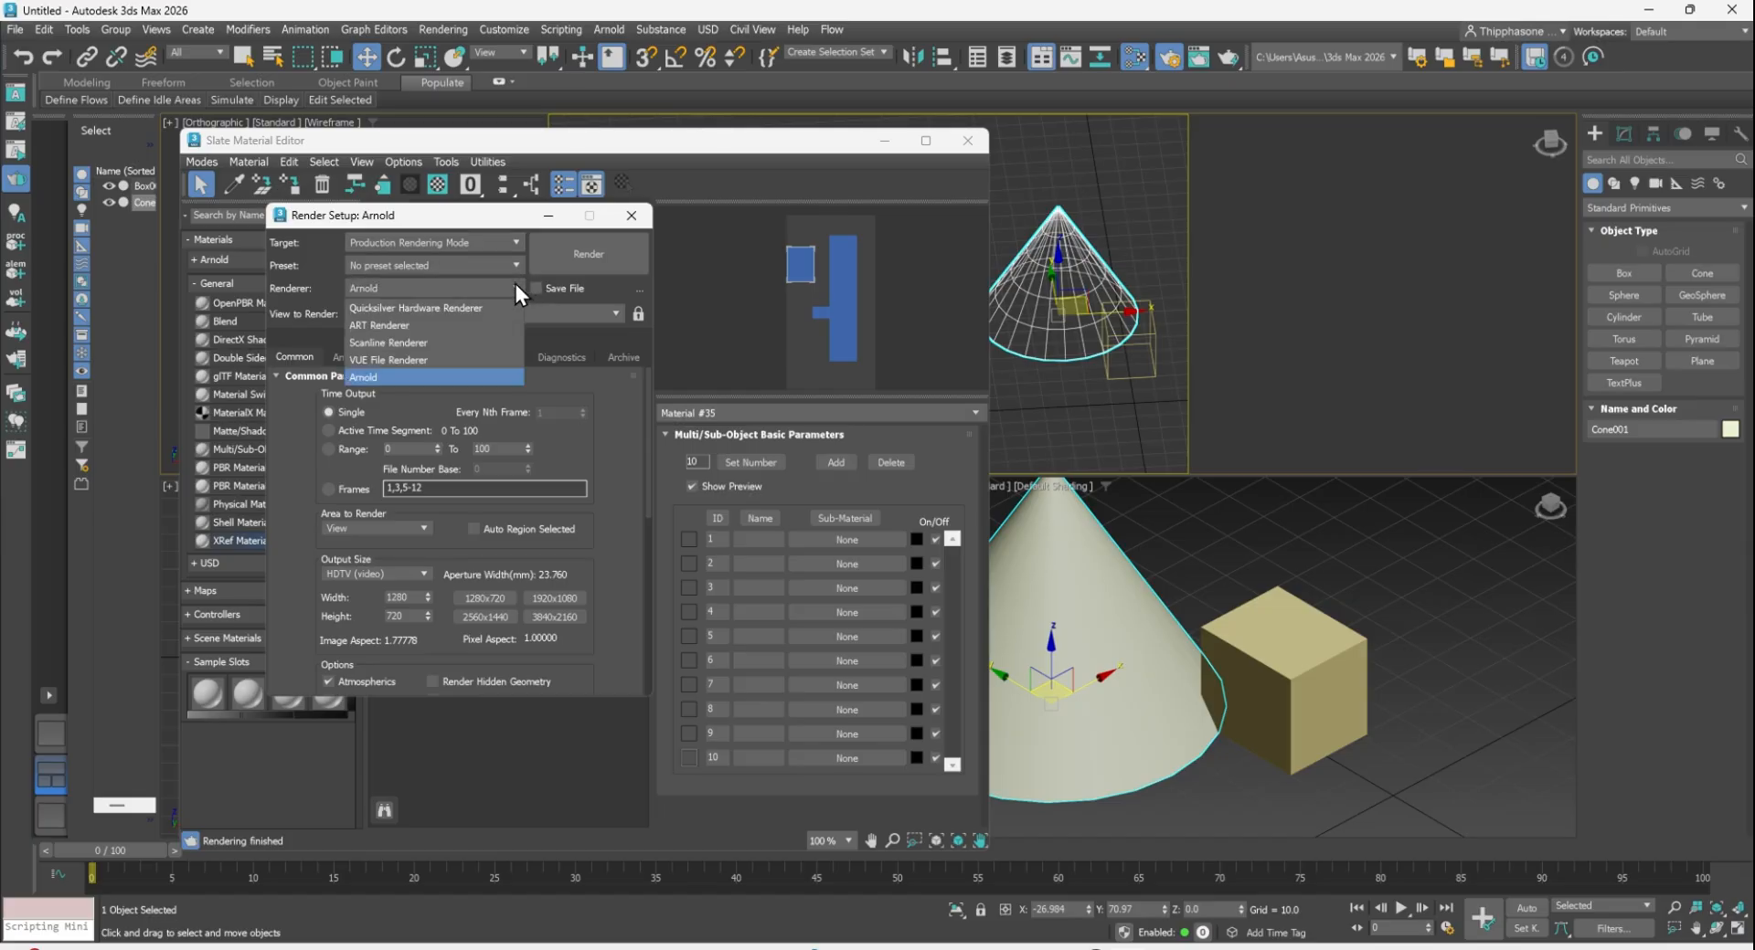
{"action": "left_click", "coordinate": [412, 344]}
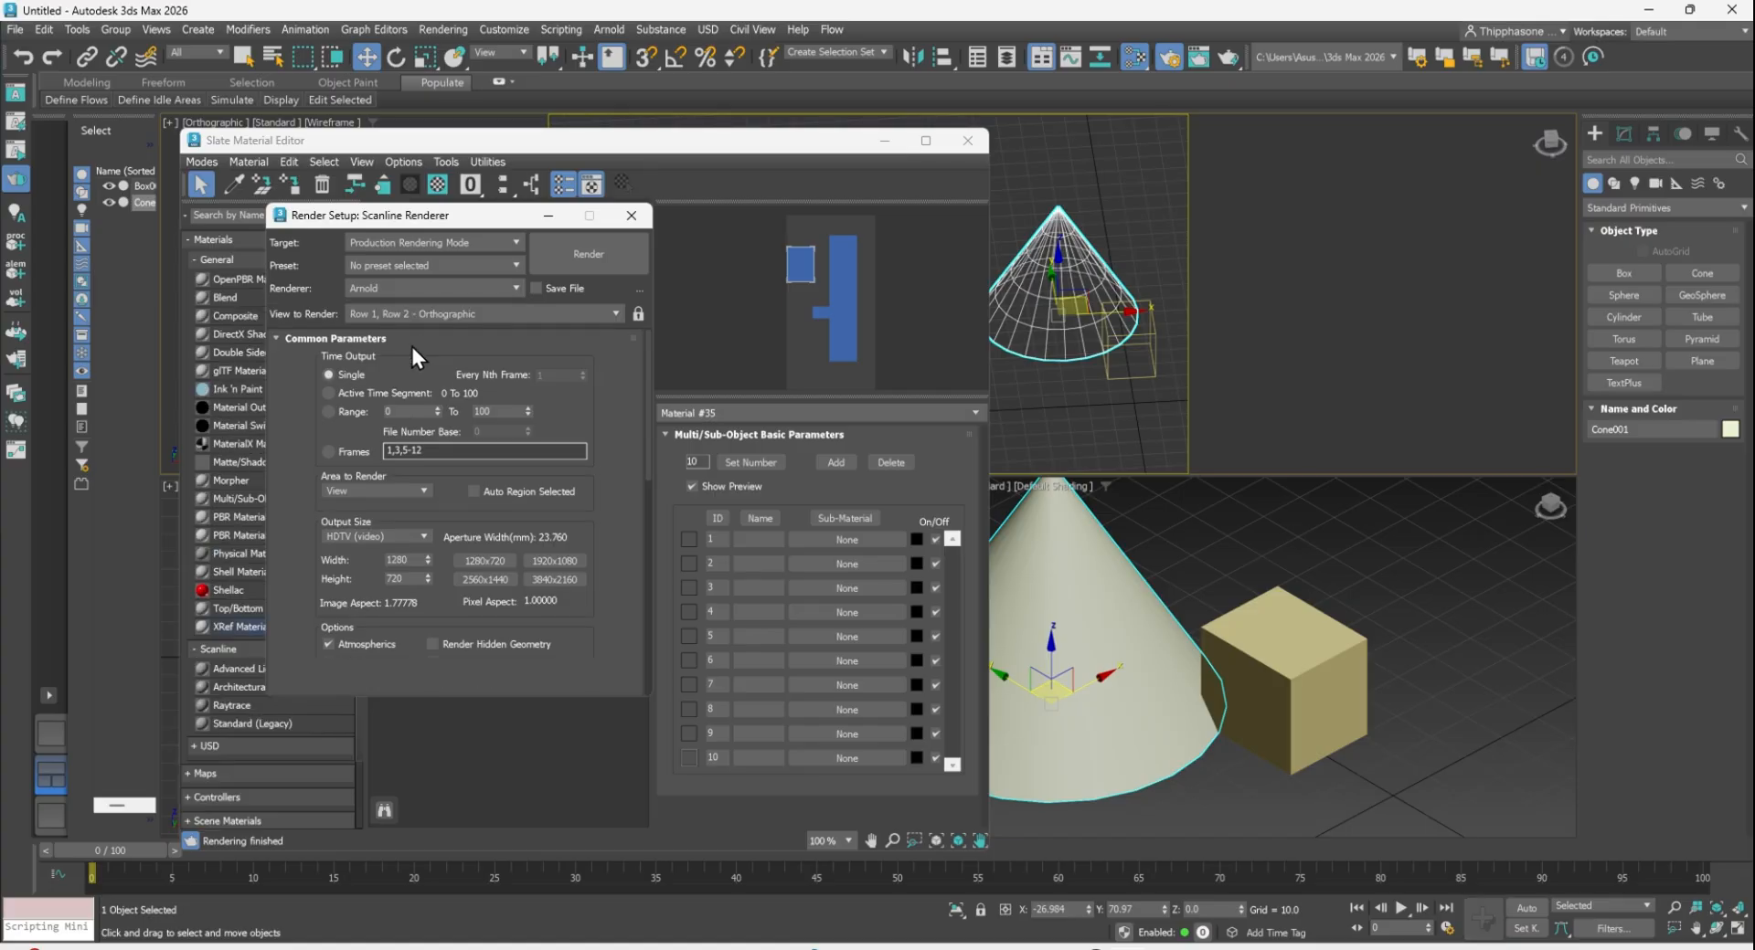
{"action": "left_click", "coordinate": [591, 255]}
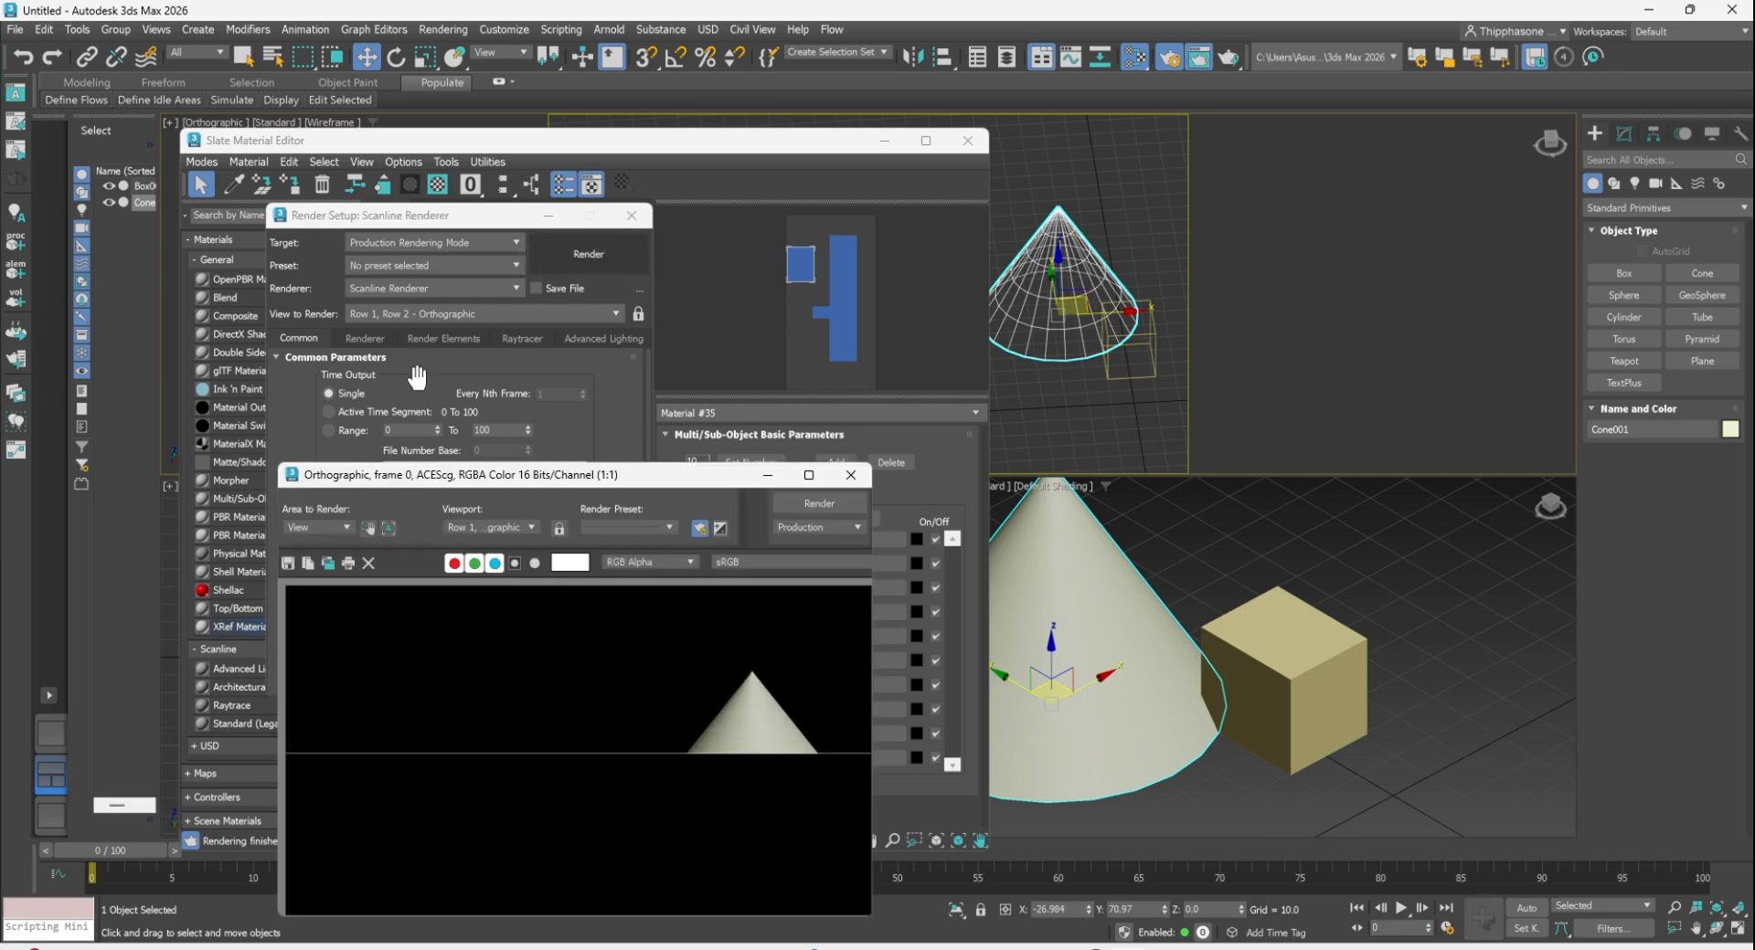
- Examine the rendered image with different colour channels switched off, and display only the red channel
{"action": "left_click_drag", "start_coordinate": [511, 475], "coordinate": [517, 245]}
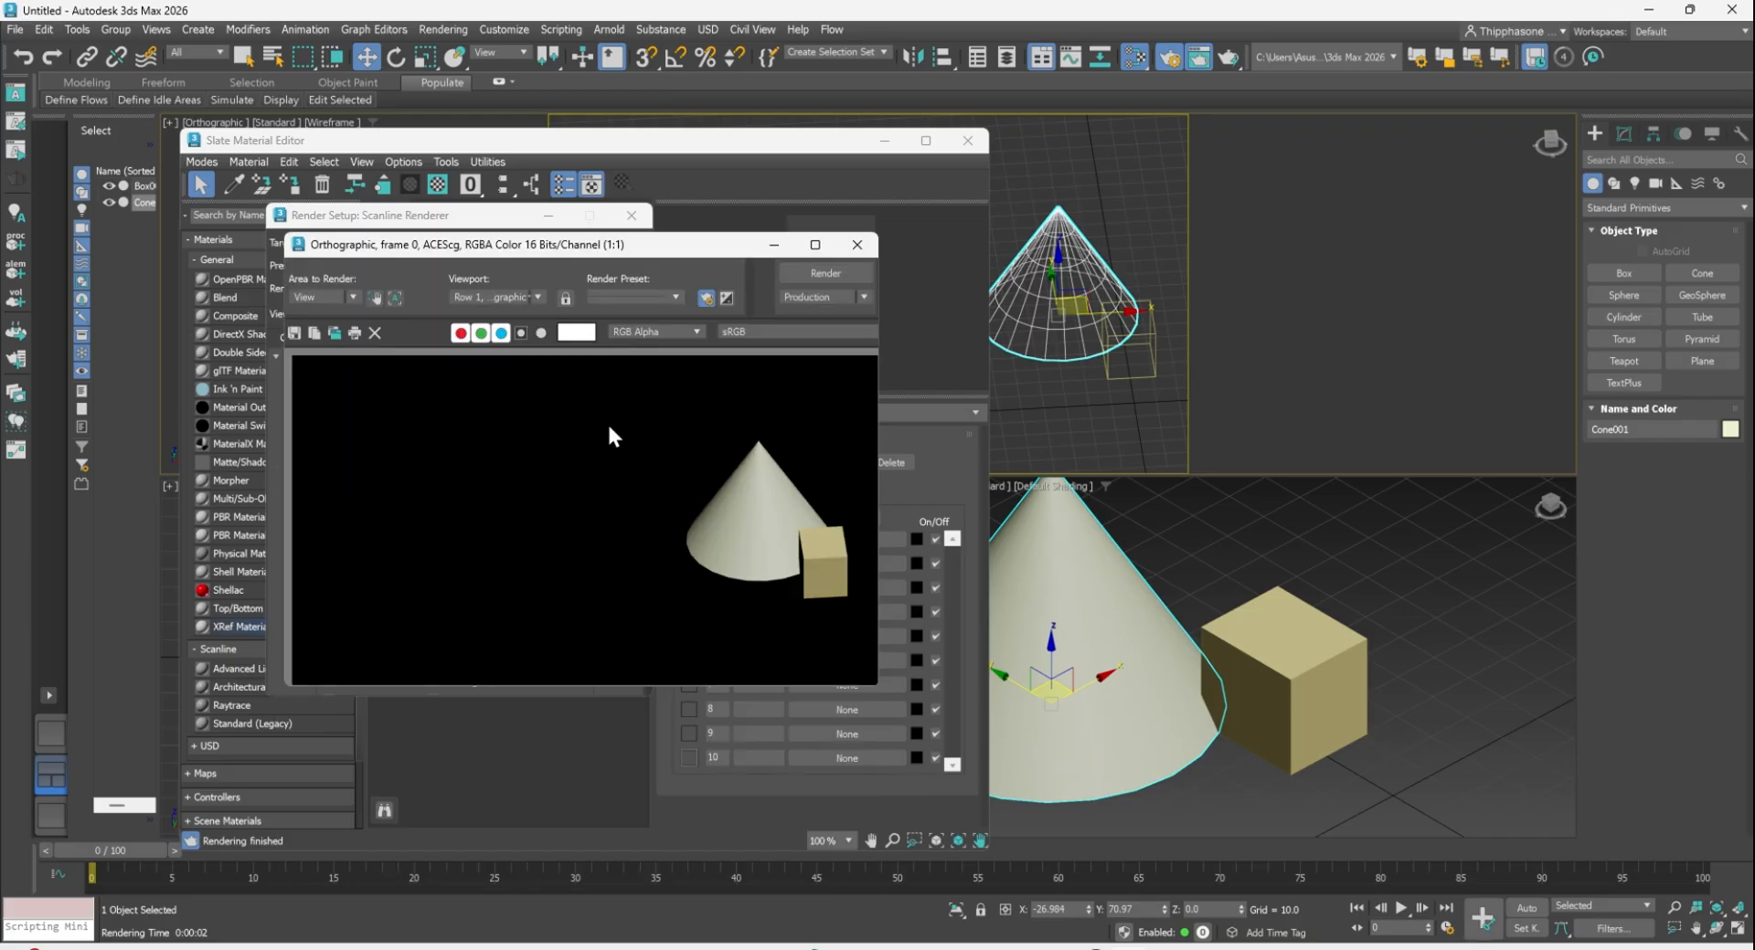
{"action": "left_click", "coordinate": [462, 337]}
{"action": "left_click", "coordinate": [479, 335]}
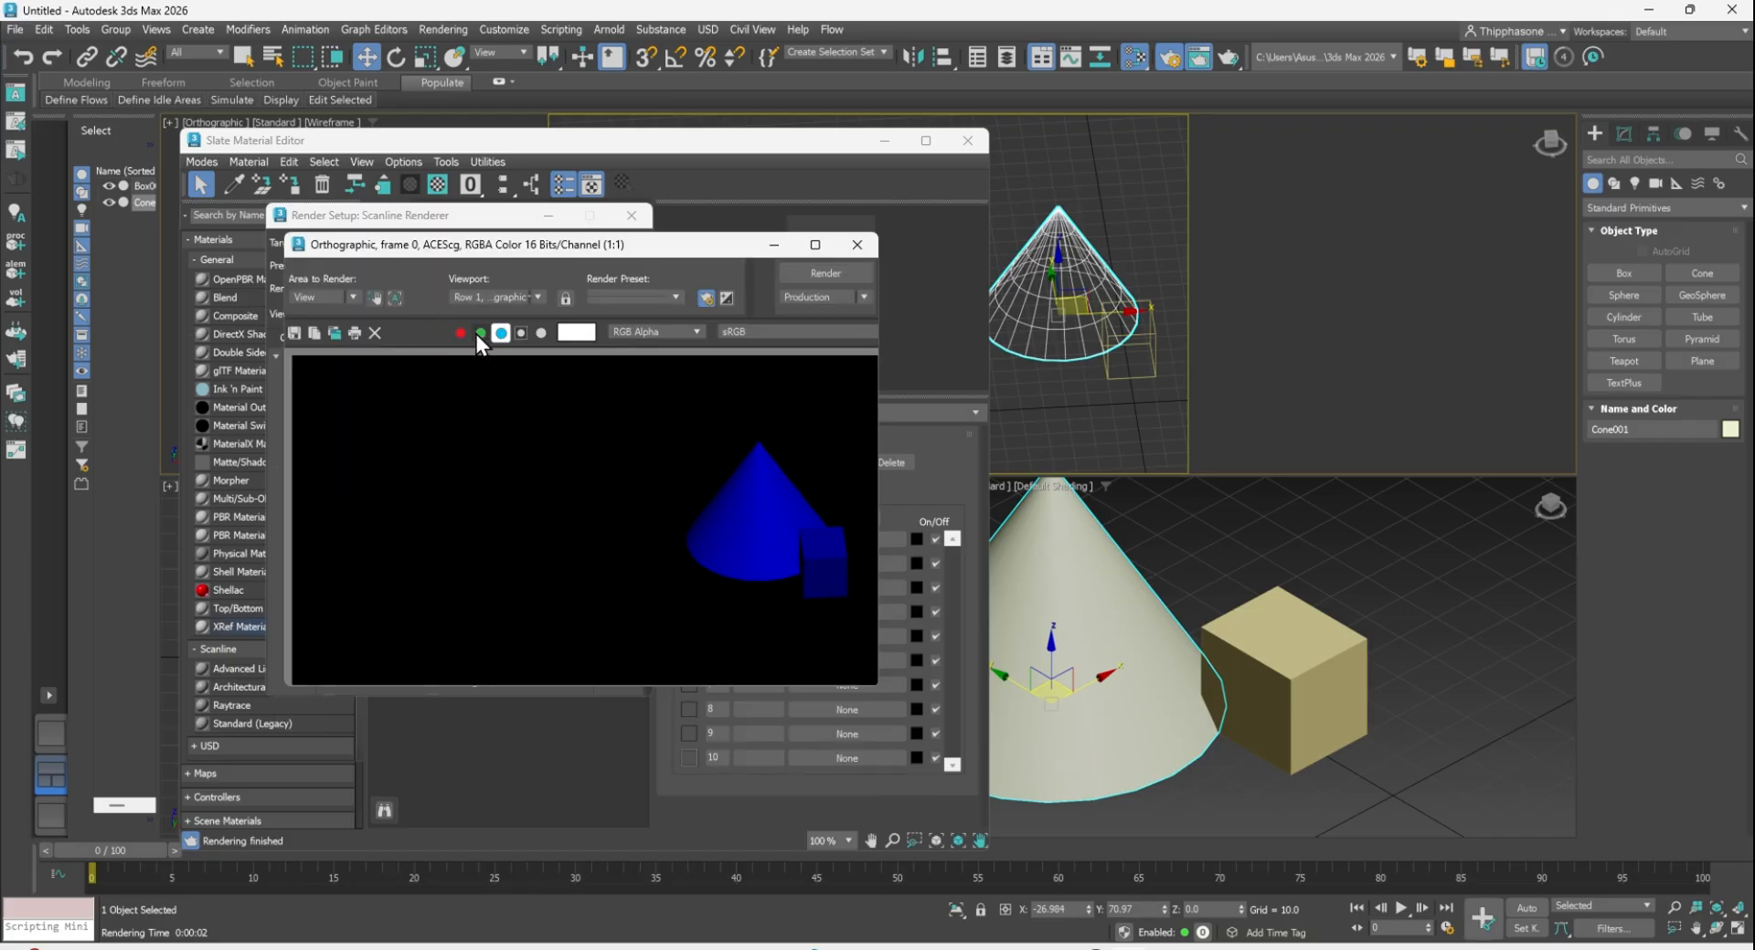
{"action": "left_click", "coordinate": [500, 335]}
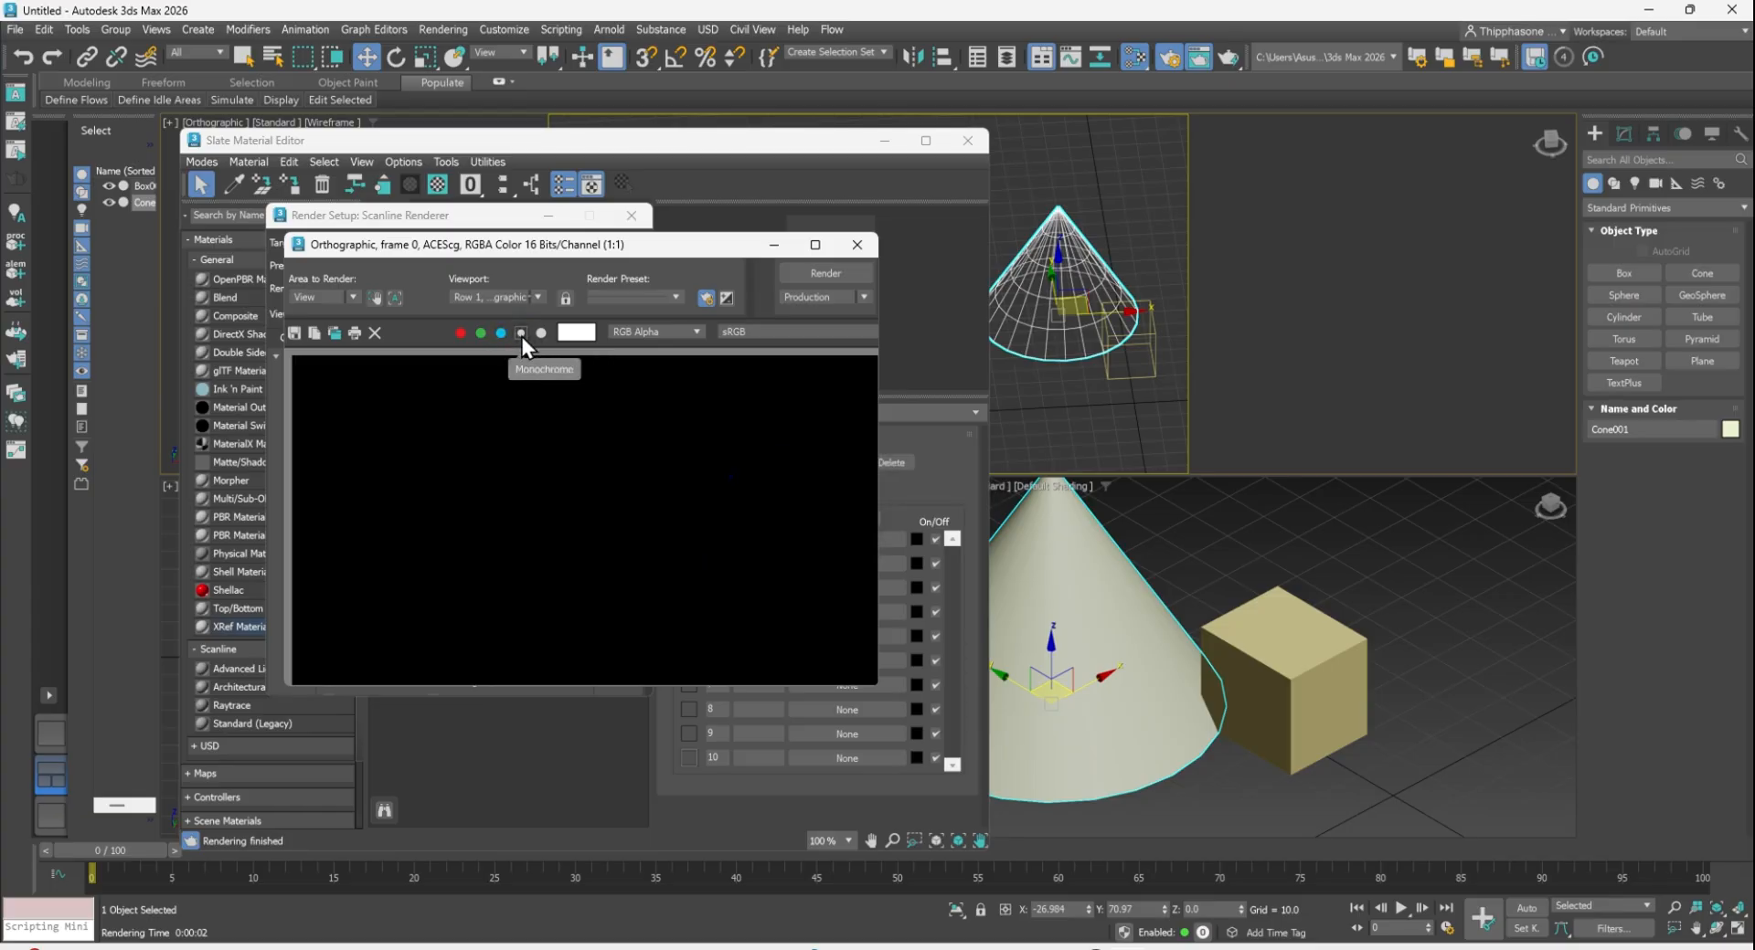
{"action": "left_click", "coordinate": [521, 335]}
{"action": "left_click", "coordinate": [461, 334]}
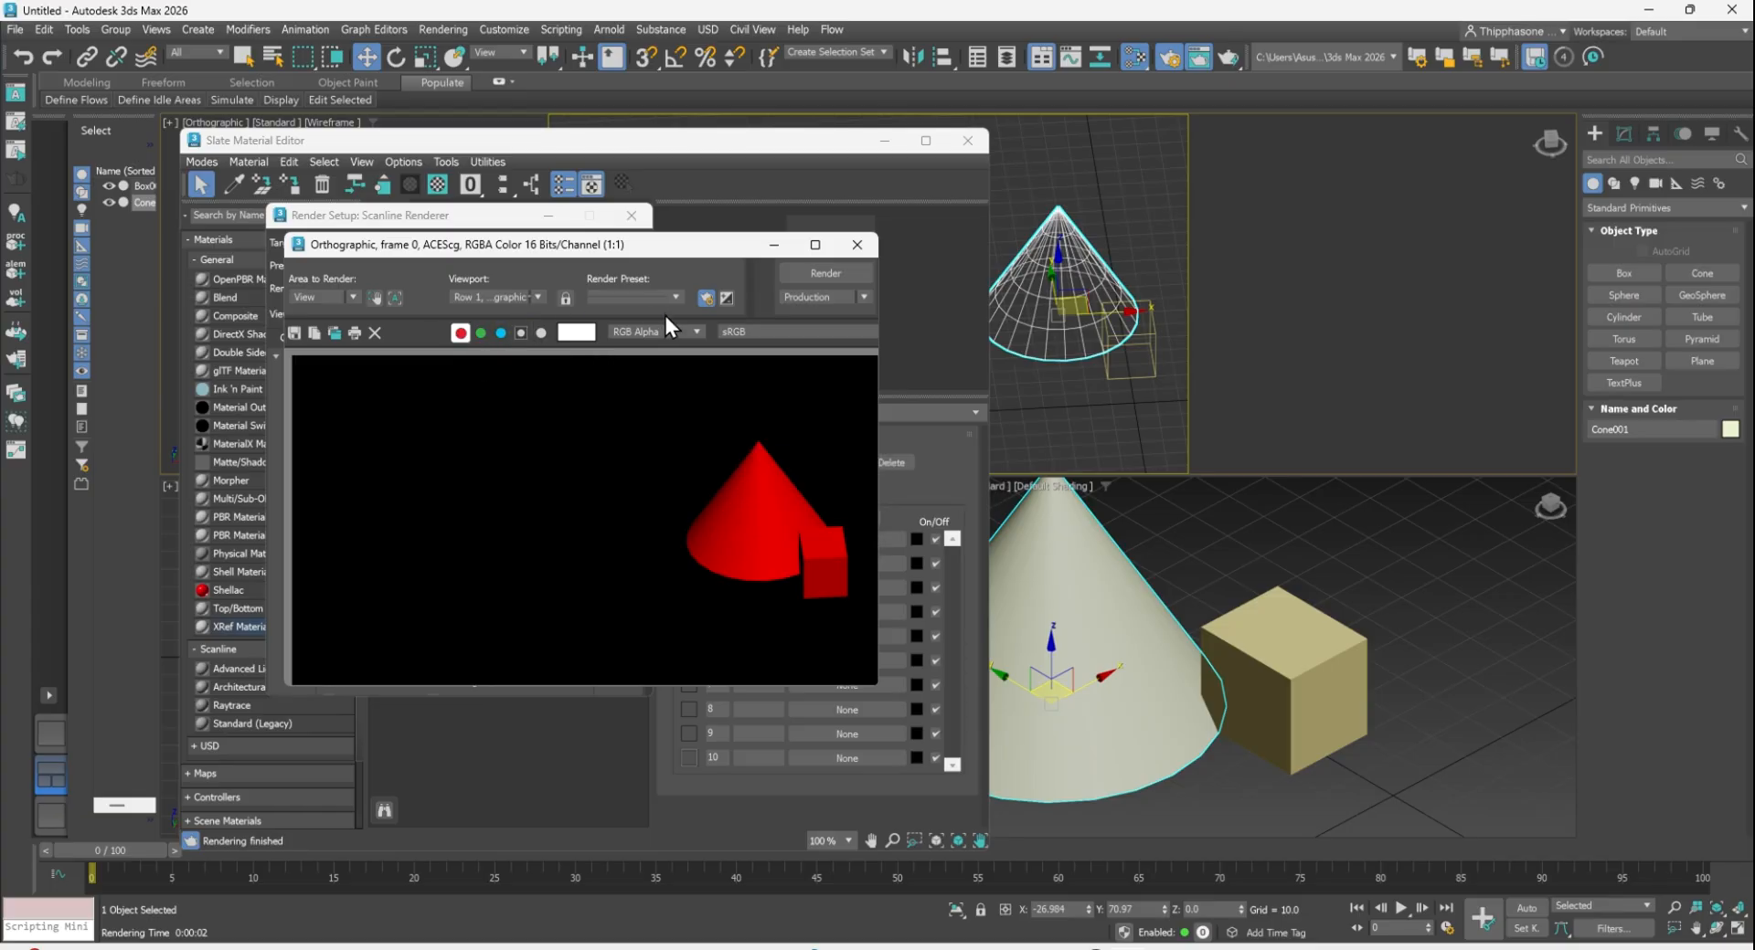
- Render the orthographic view again, and close the rendered image, Render Setup and Slate Material Editor windows
{"action": "left_click", "coordinate": [839, 273]}
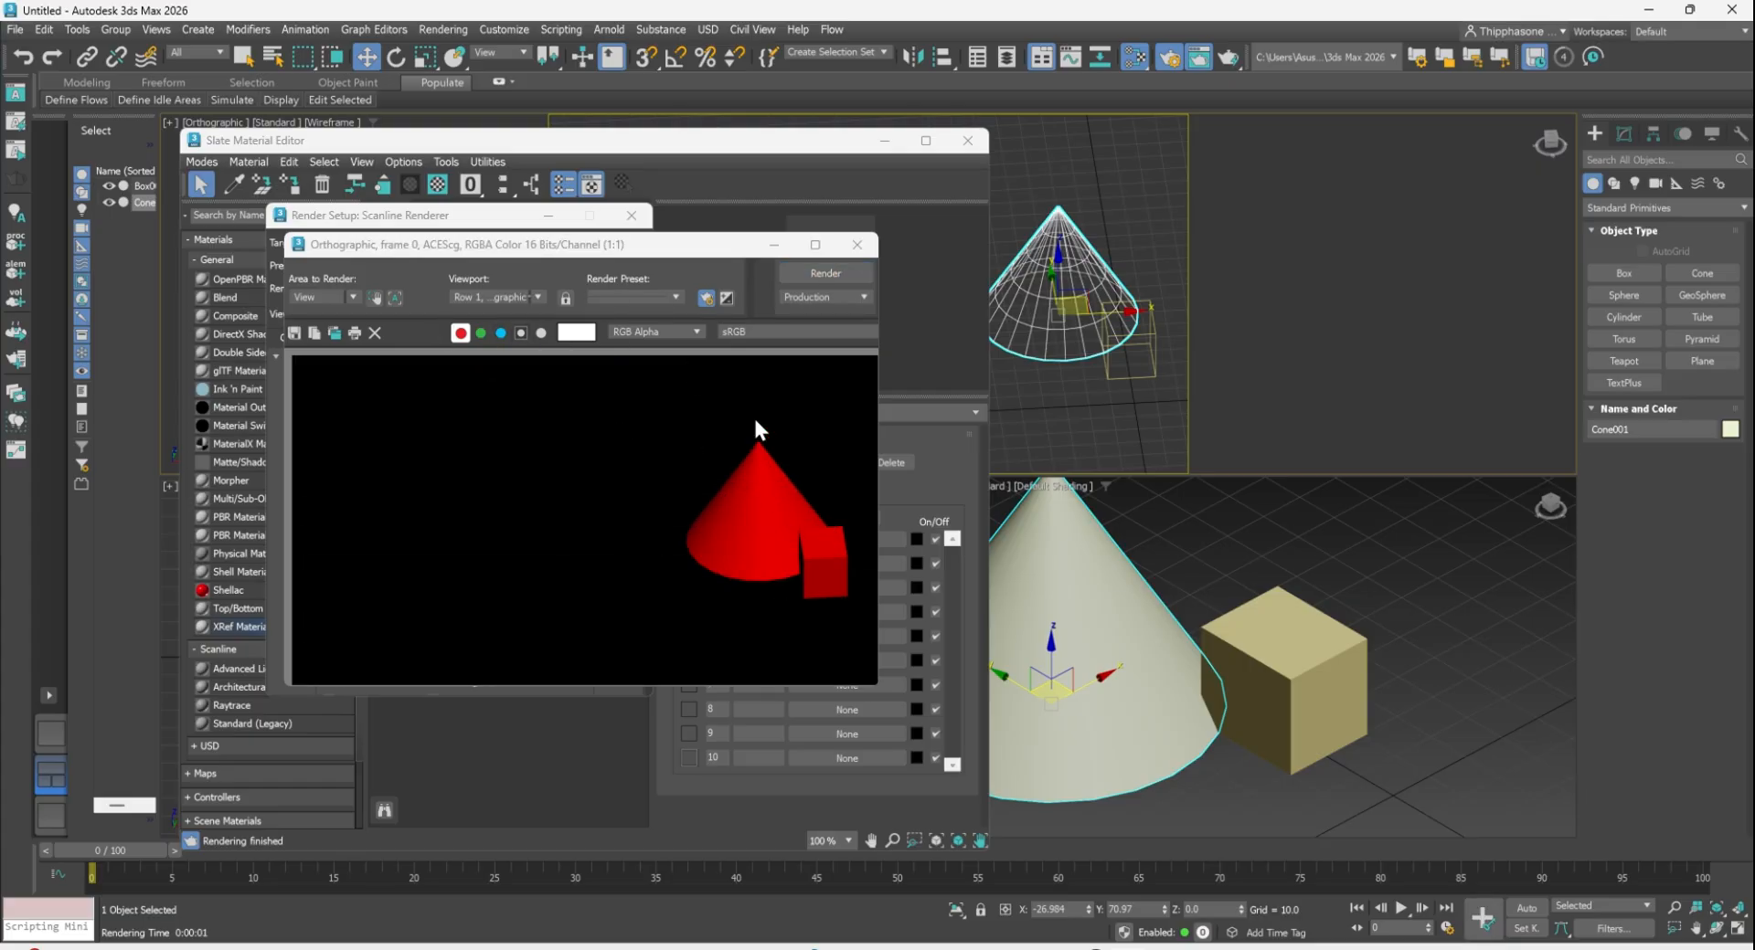
{"action": "left_click", "coordinate": [863, 249]}
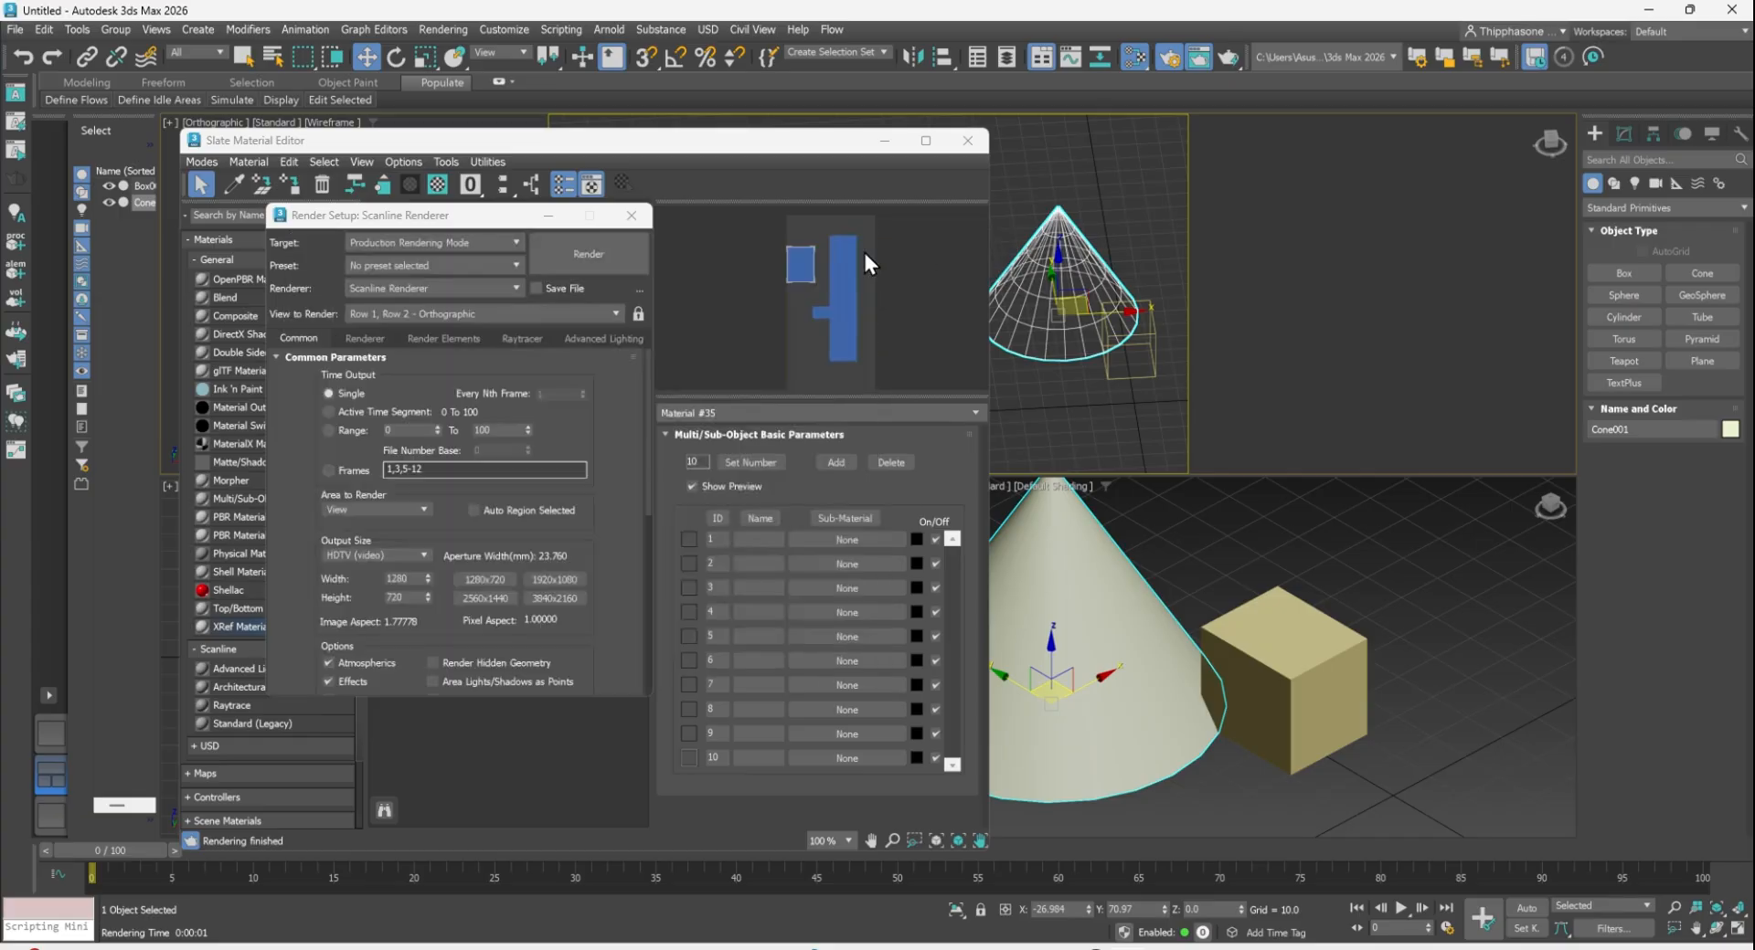
{"action": "left_click", "coordinate": [637, 218]}
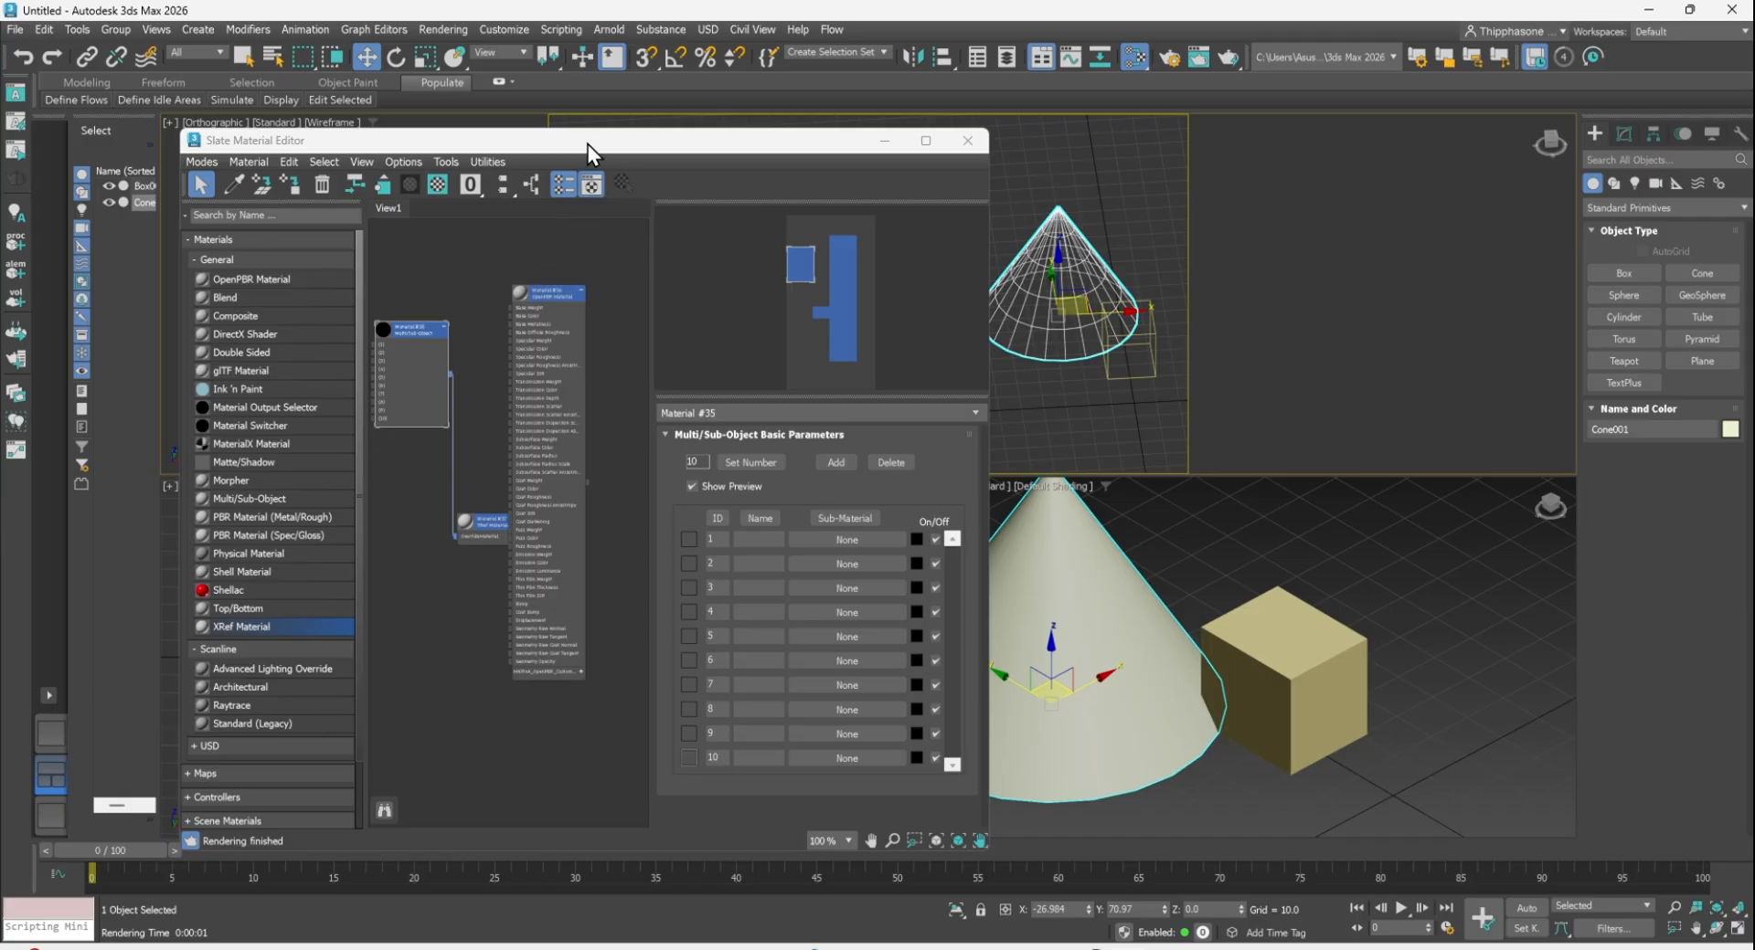
{"action": "left_click_drag", "start_coordinate": [588, 144], "coordinate": [604, 124]}
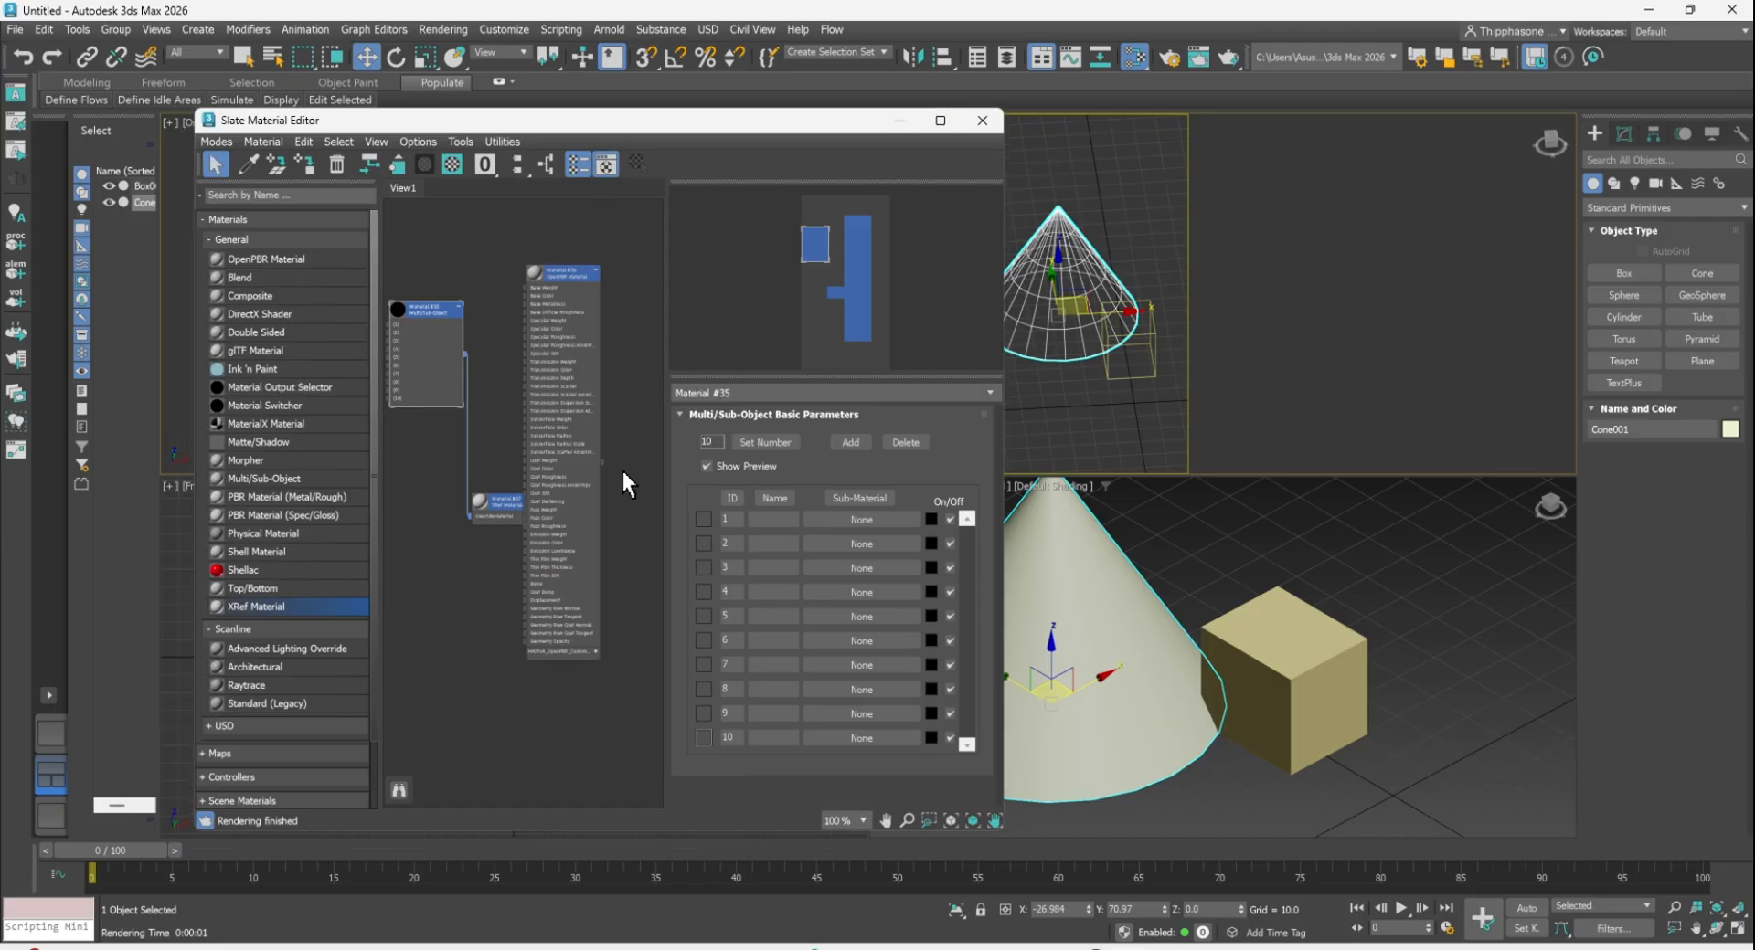
{"action": "left_click", "coordinate": [982, 120]}
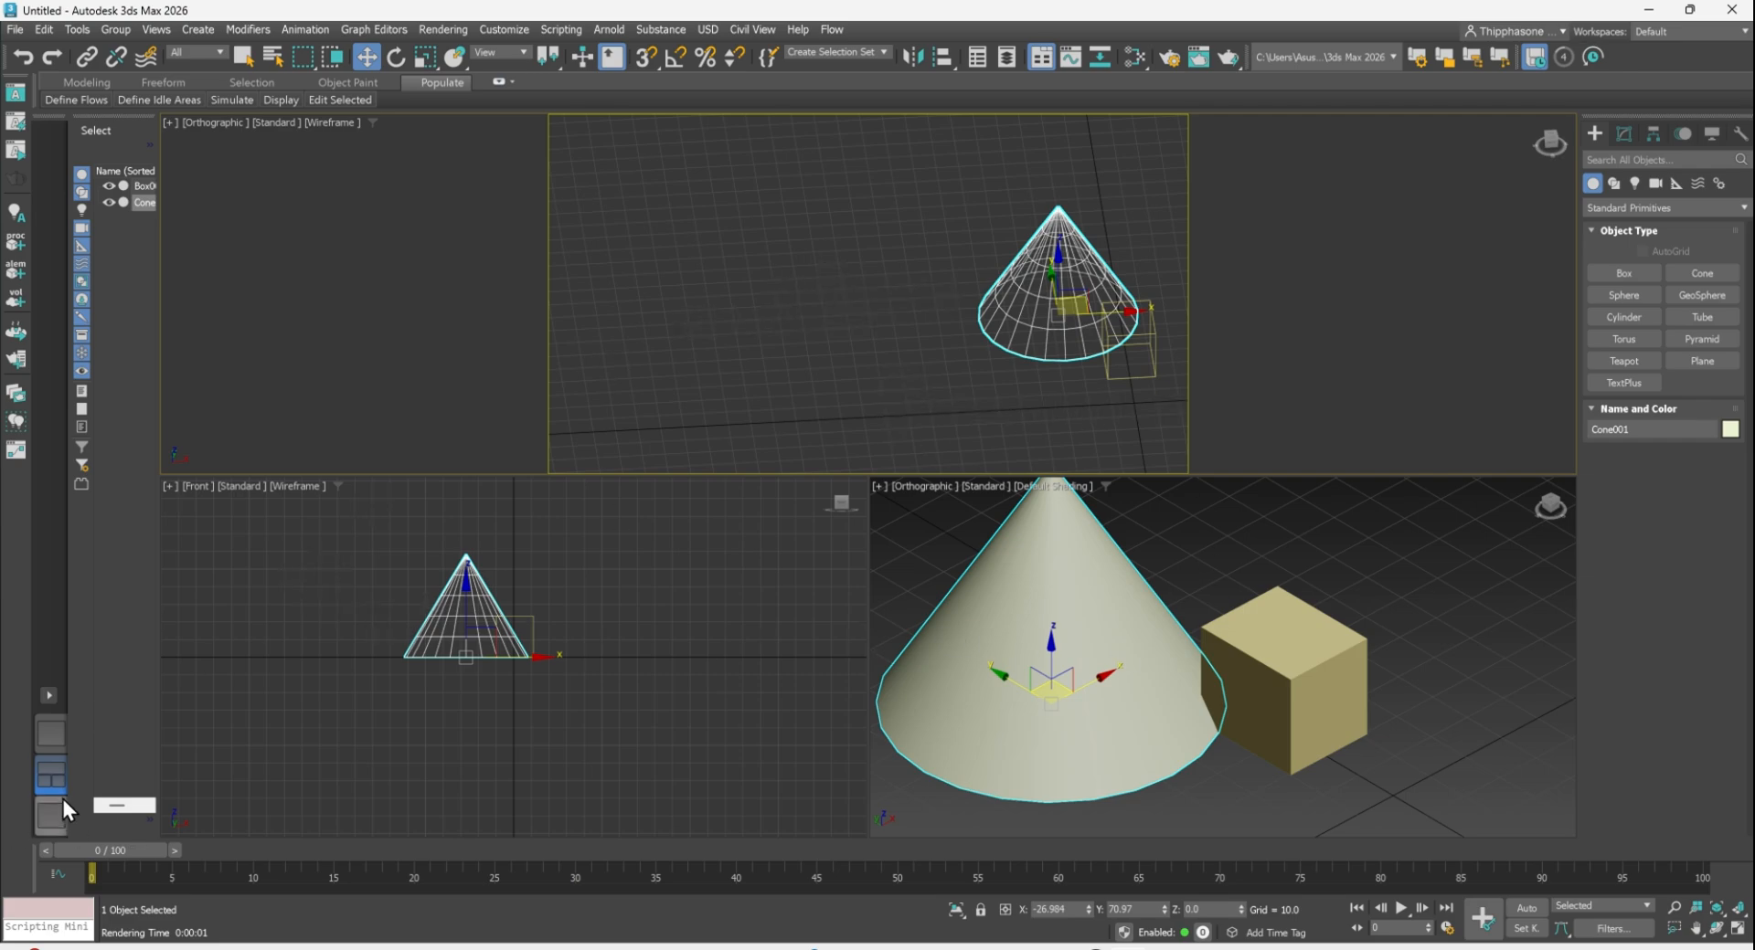
- Switch to the single Perspective viewport layout and move the cone to the other side of the box, at about X 23, Y -33
{"action": "left_click", "coordinate": [53, 735]}
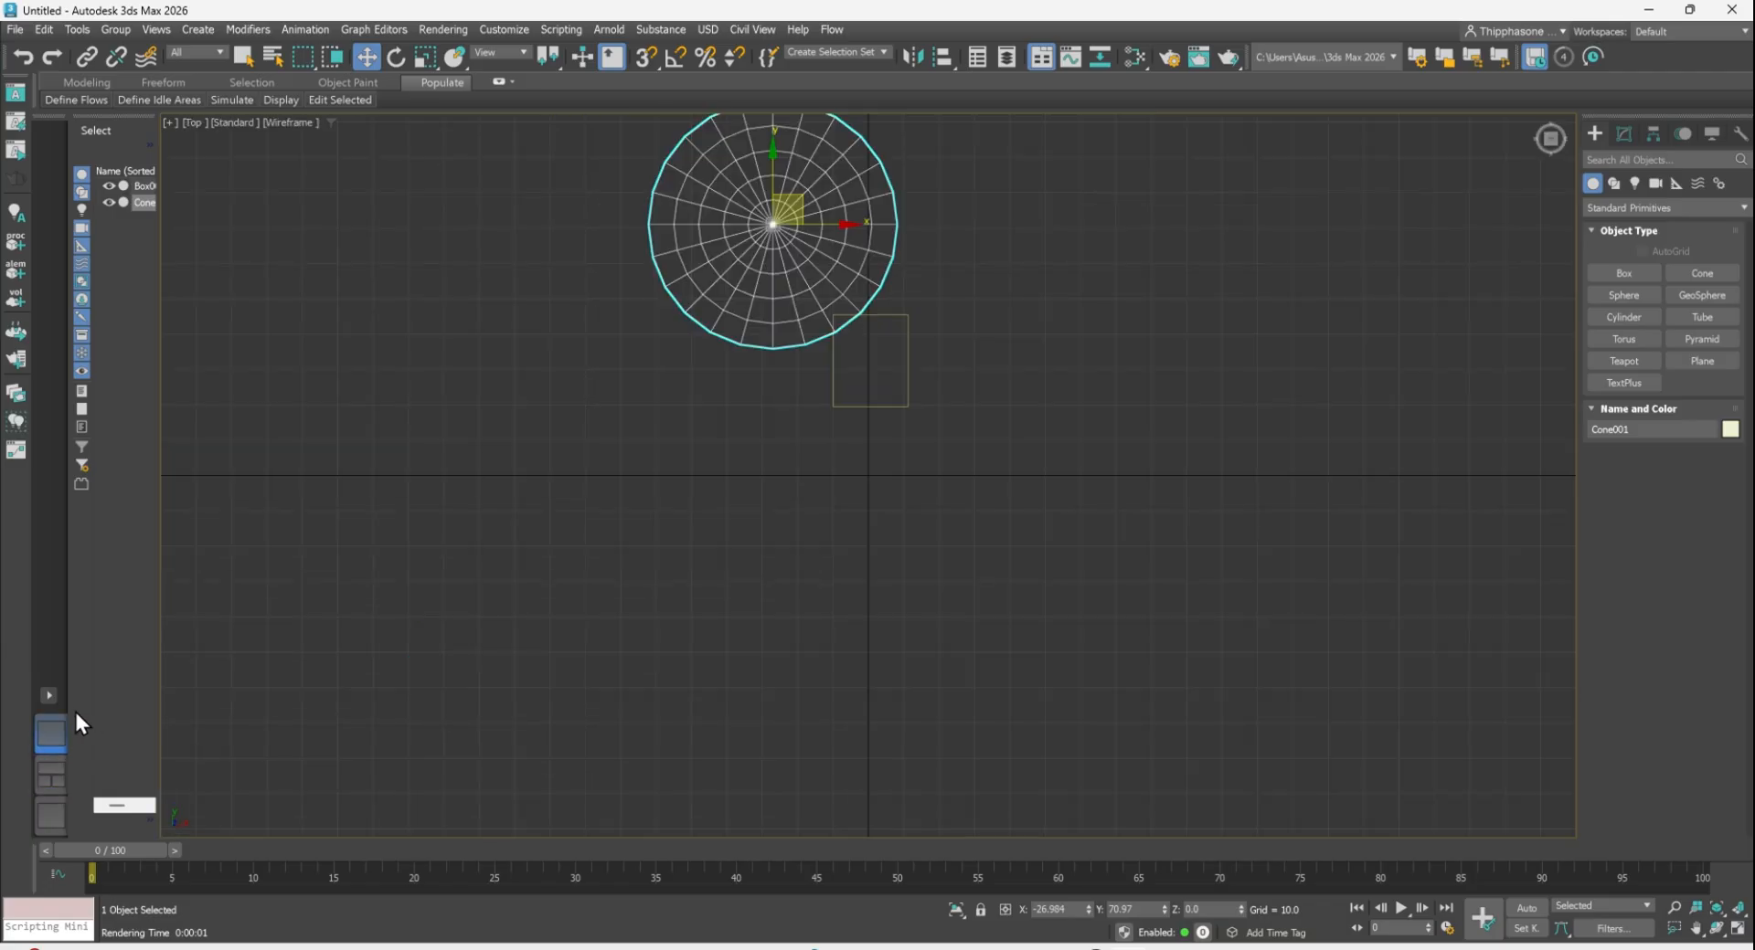
{"action": "left_click", "coordinate": [55, 786]}
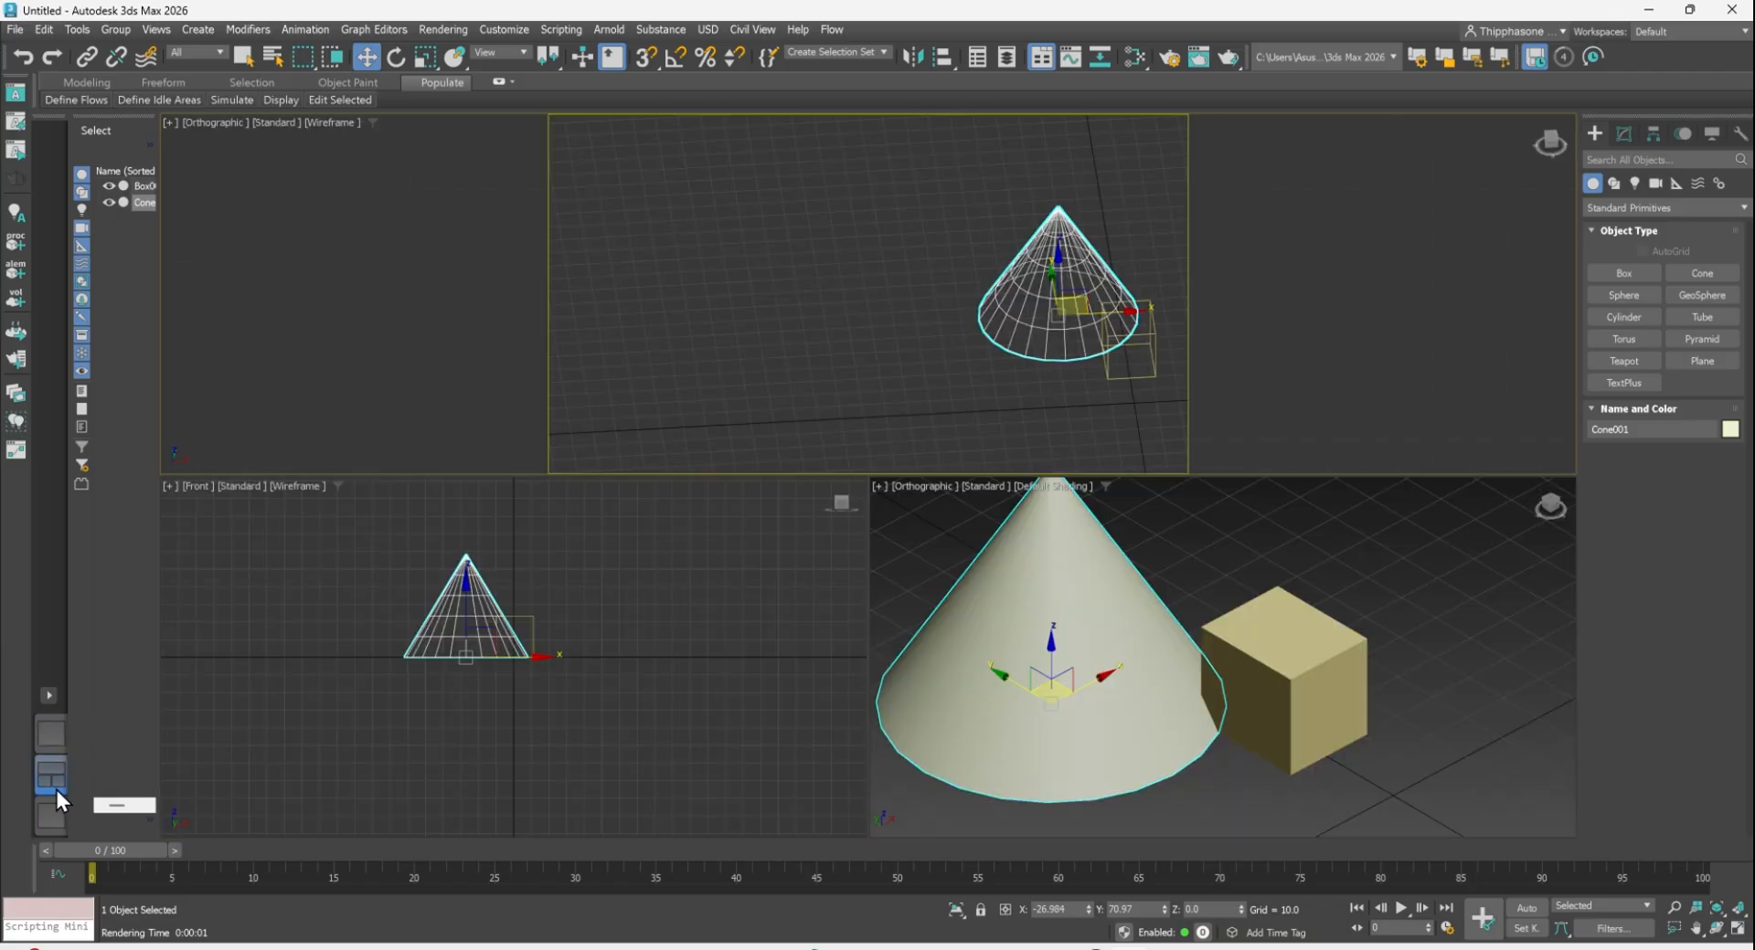
{"action": "left_click", "coordinate": [53, 820]}
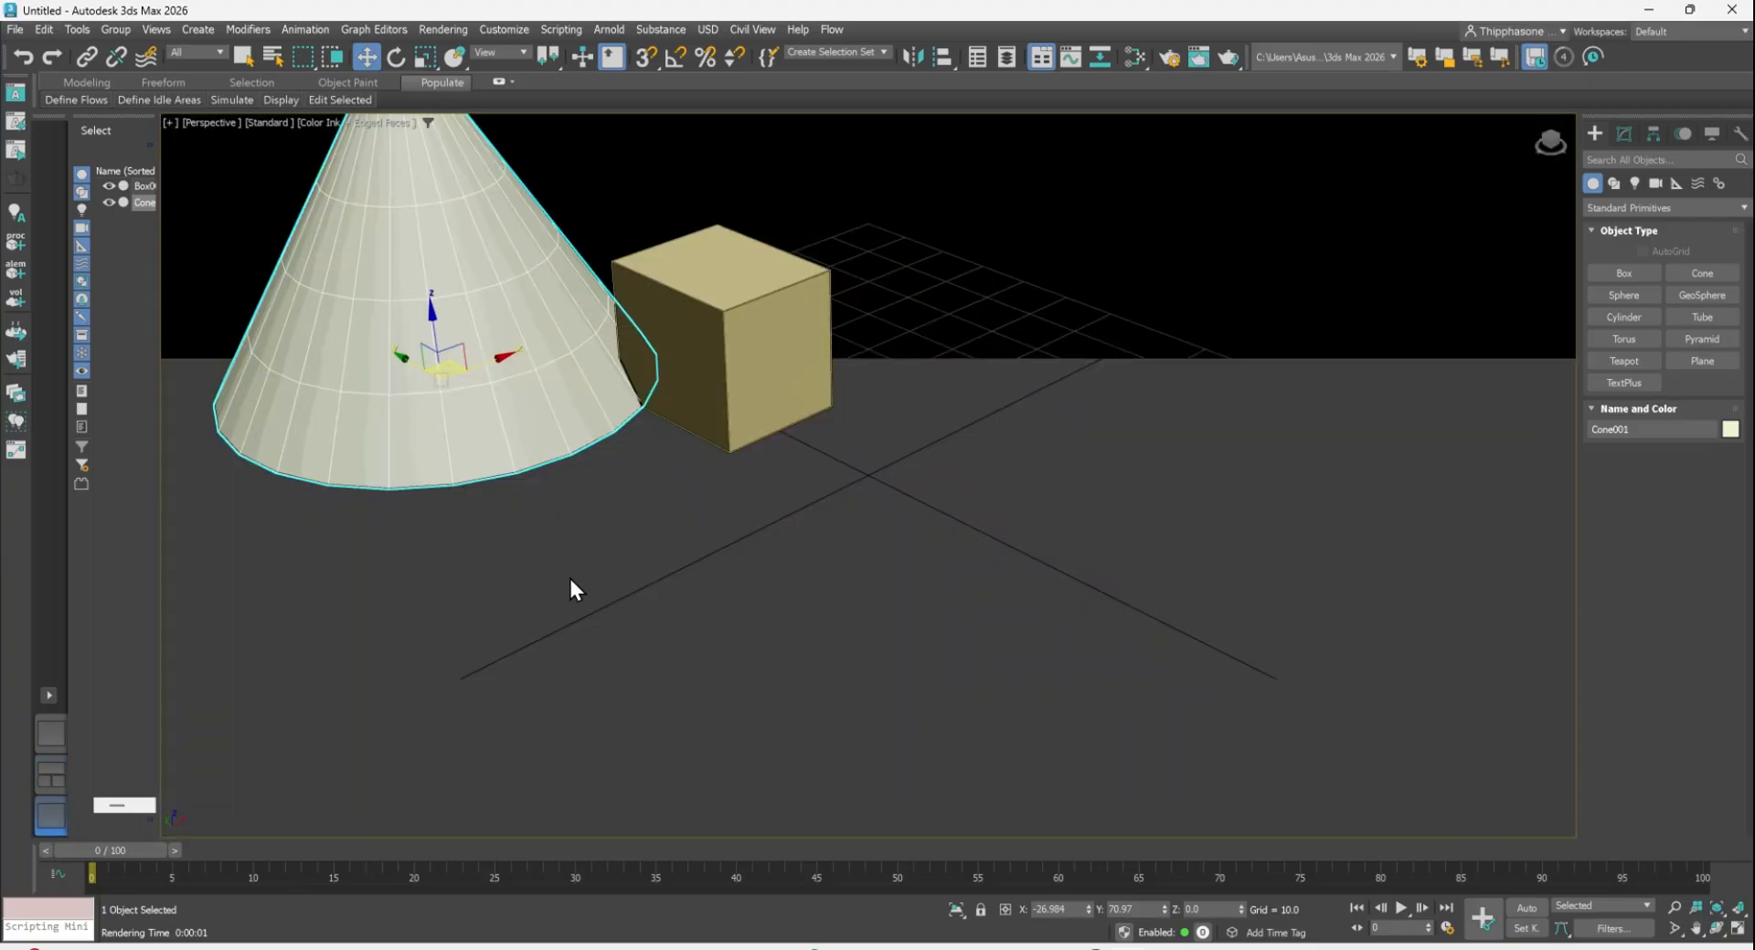
{"action": "key", "text": "space"}
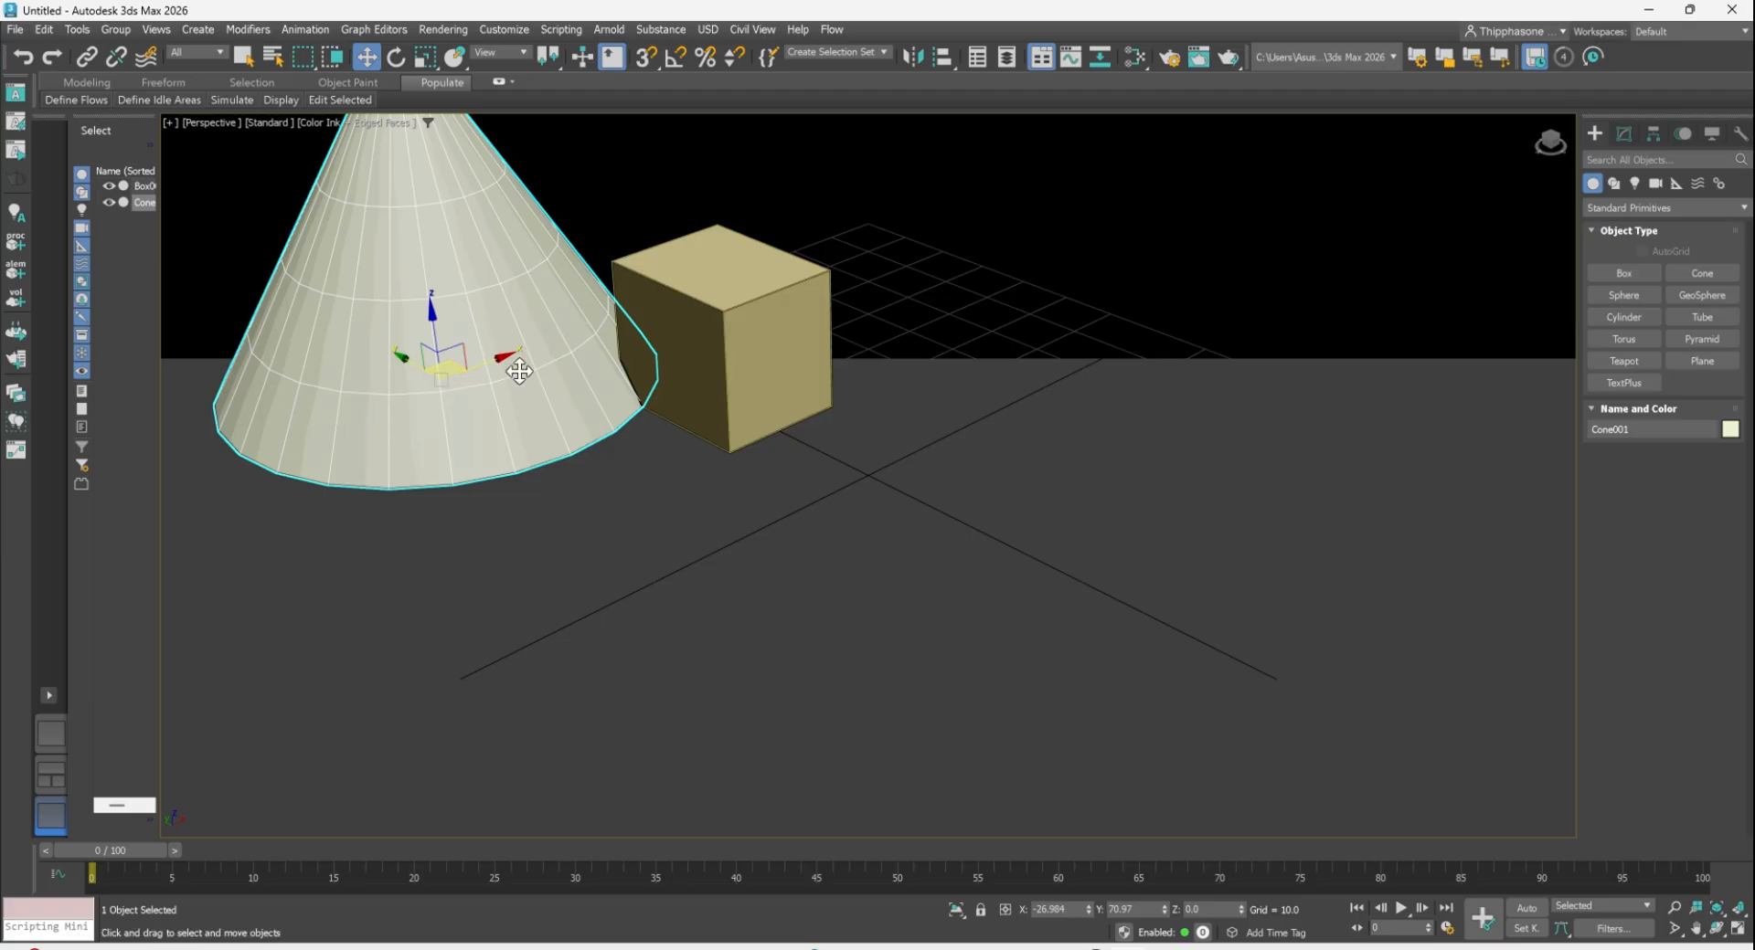
{"action": "left_click_drag", "start_coordinate": [512, 365], "coordinate": [1225, 458]}
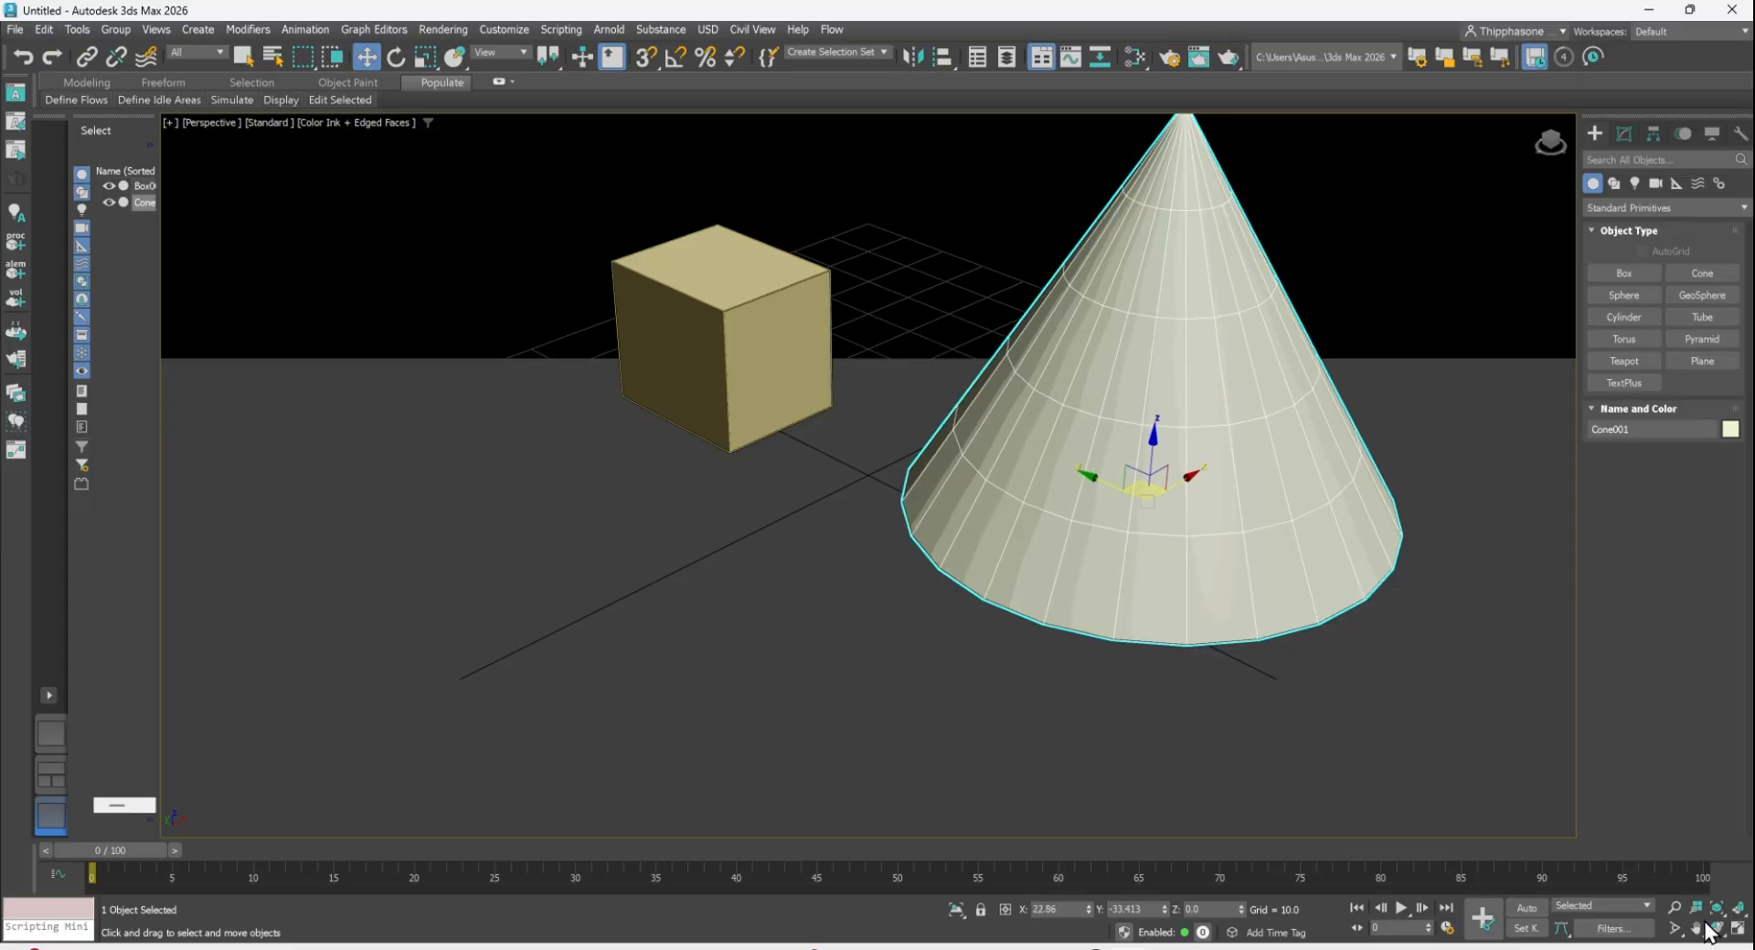
- Pan and zoom out the Perspective viewport to view the cone and box from farther away
{"action": "left_click", "coordinate": [1694, 930]}
{"action": "left_click_drag", "start_coordinate": [1006, 509], "coordinate": [923, 530]}
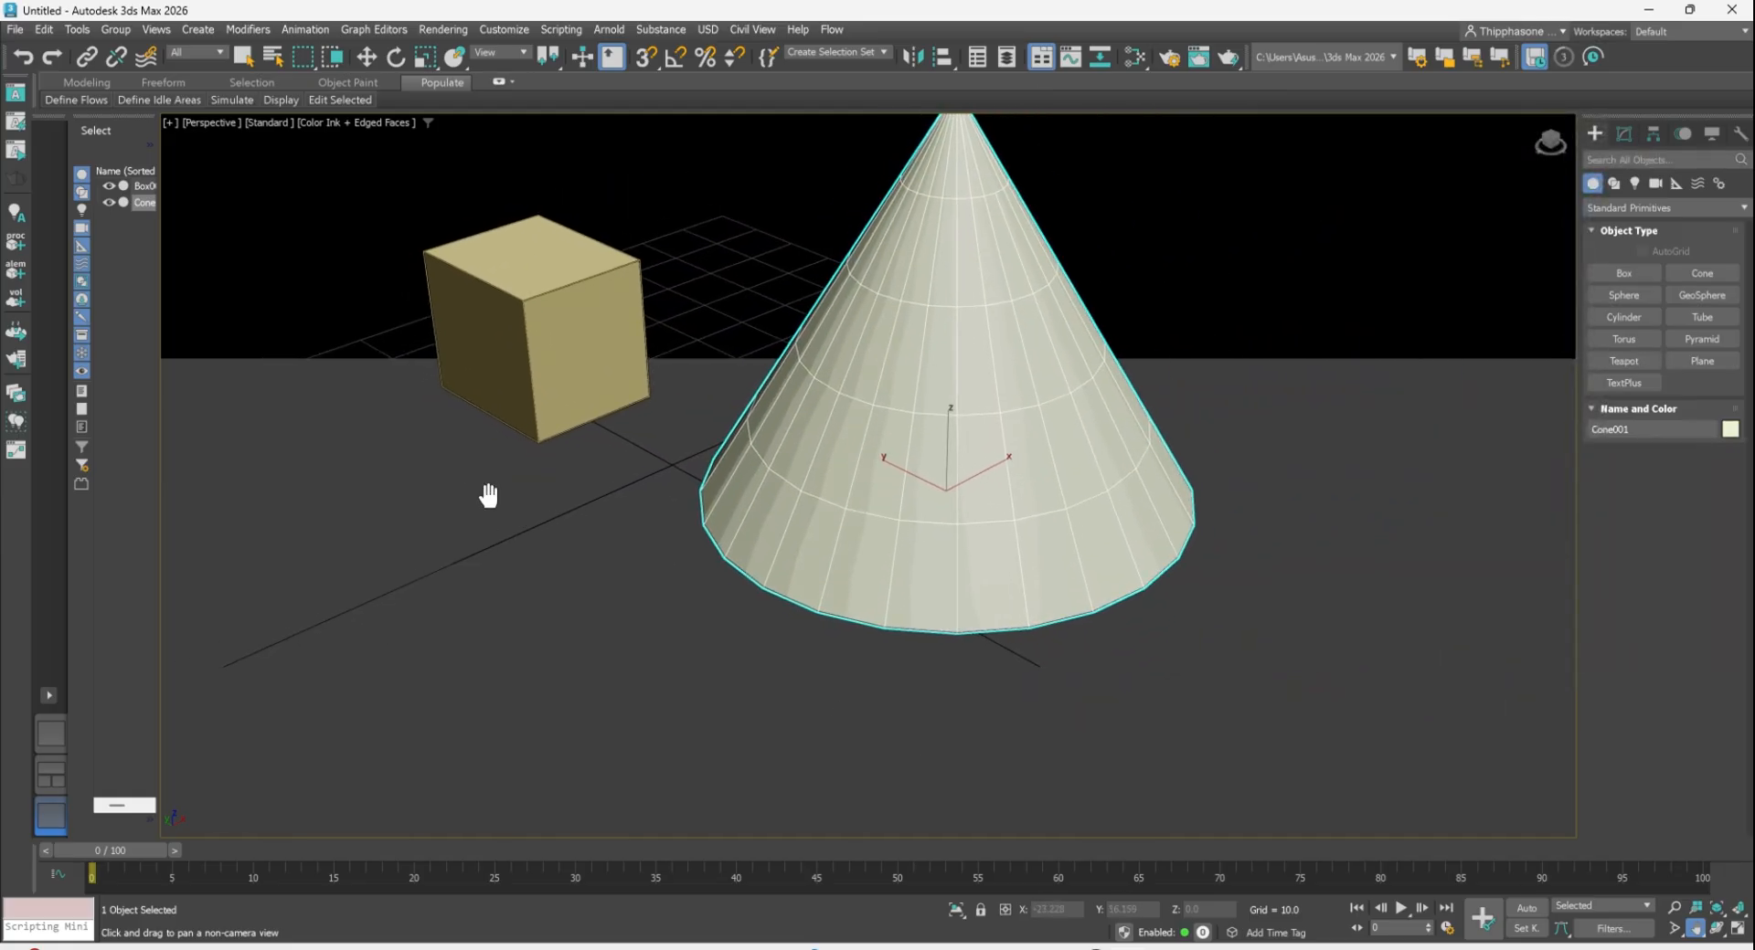
{"action": "scroll", "coordinate": [576, 521], "scroll_direction": "down", "scroll_amount": 3}
{"action": "scroll", "coordinate": [575, 519], "scroll_direction": "down", "scroll_amount": 6}
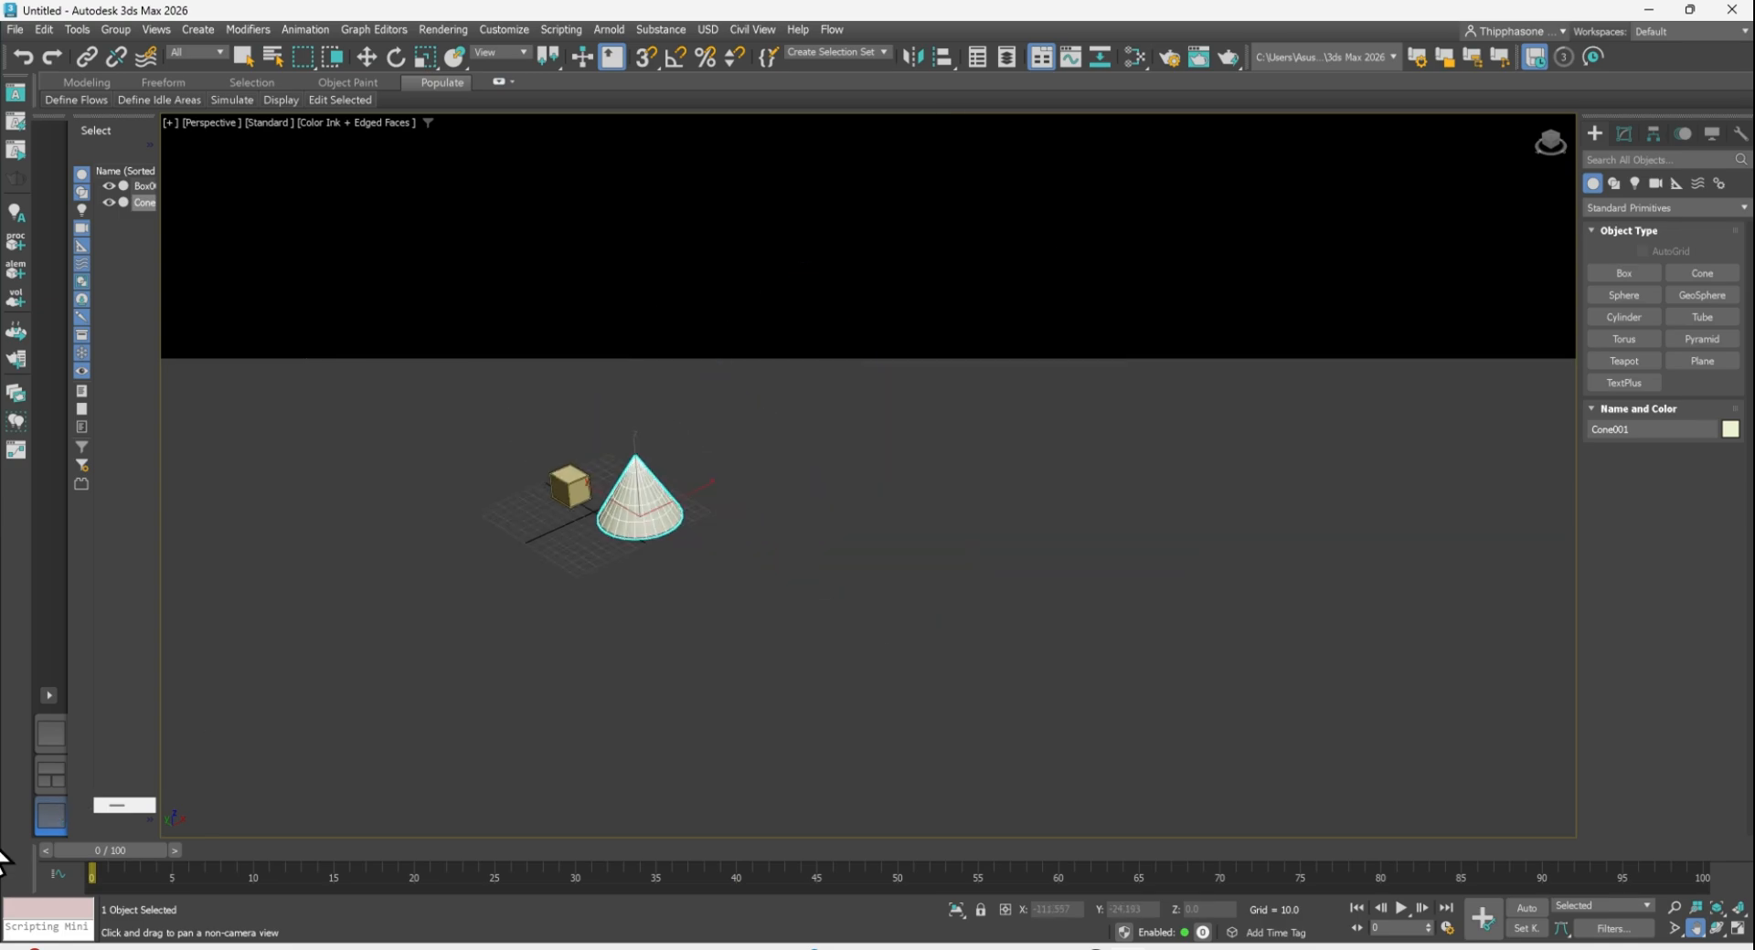
- Restore the three-viewport layout and reframe the cone and box in the orthographic and Front viewports
{"action": "left_click", "coordinate": [50, 779]}
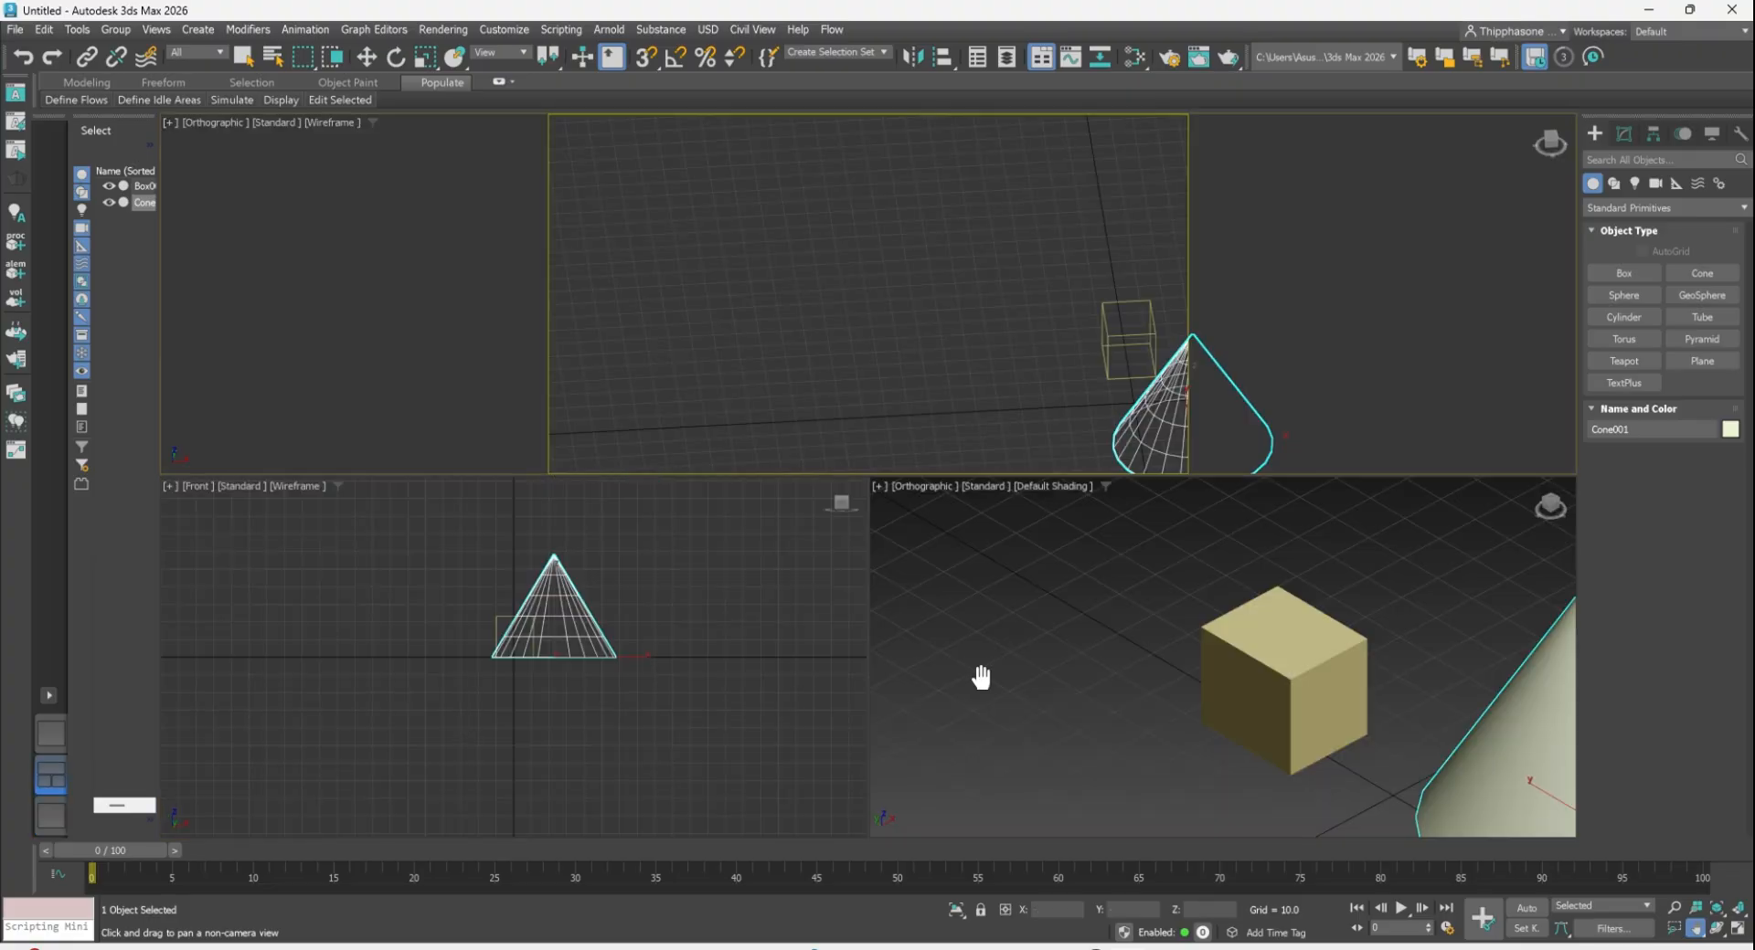
{"action": "scroll", "coordinate": [1231, 717], "scroll_direction": "down", "scroll_amount": 3}
{"action": "left_click_drag", "start_coordinate": [1004, 742], "coordinate": [957, 711]}
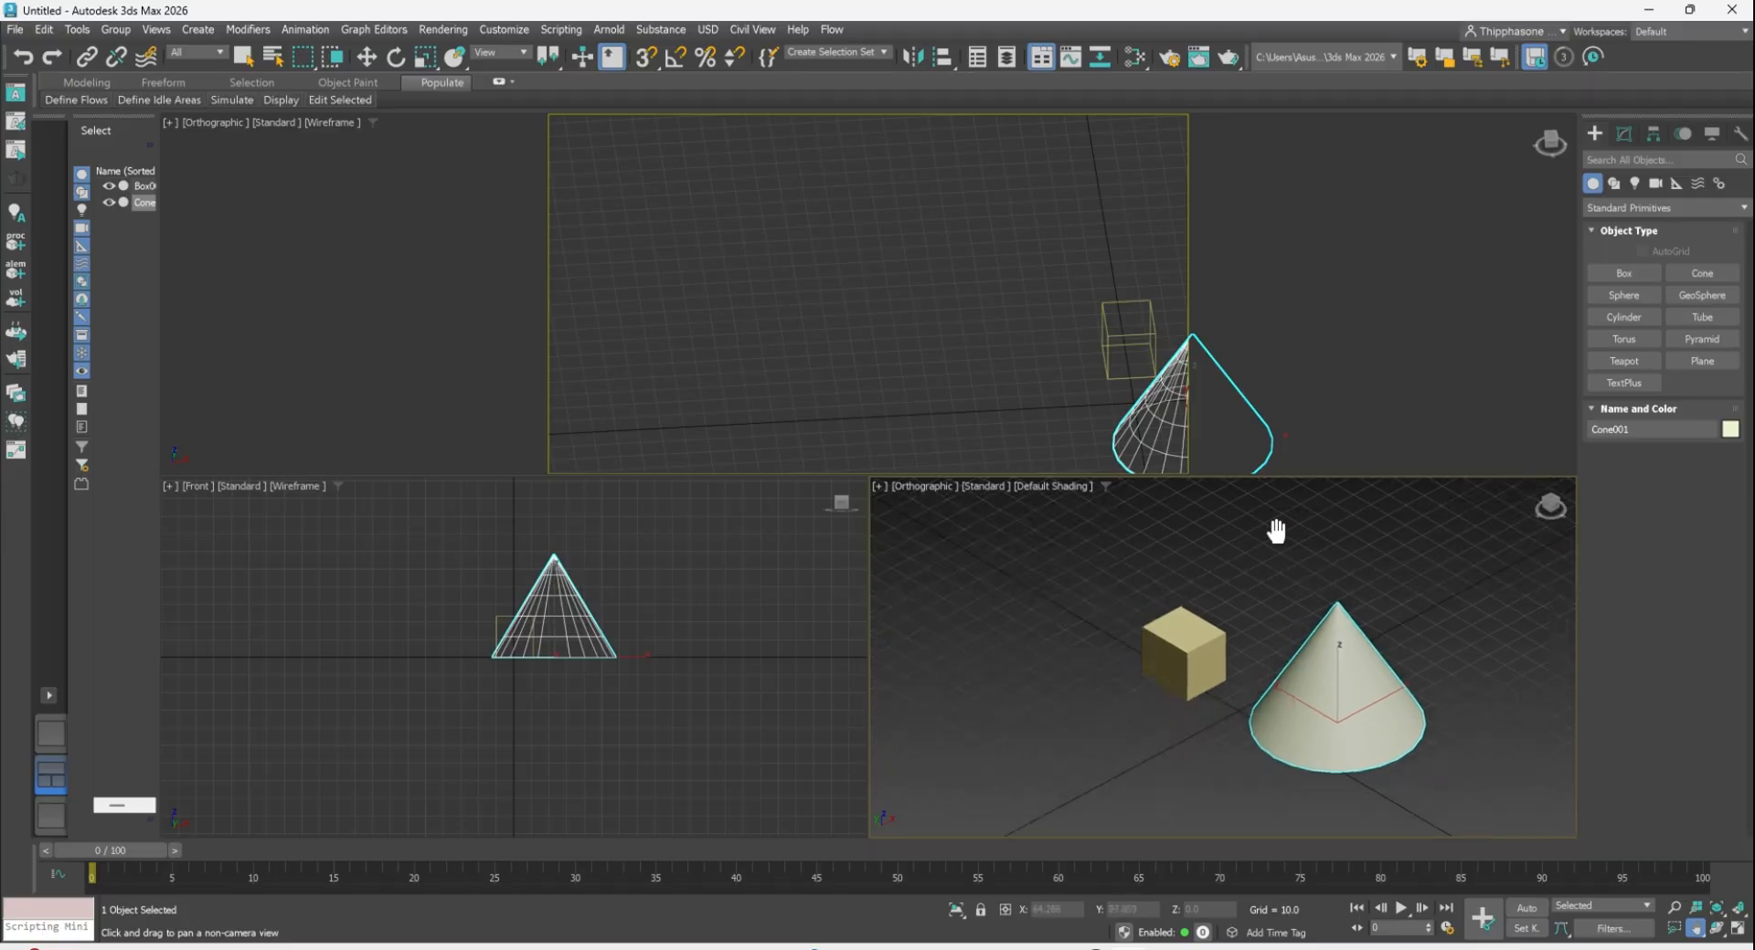
{"action": "left_click_drag", "start_coordinate": [1128, 435], "coordinate": [725, 338]}
{"action": "mouse_move", "coordinate": [544, 658]}
{"action": "left_mouse_down"}
{"action": "mouse_move", "coordinate": [591, 666]}
{"action": "mouse_move", "coordinate": [551, 666]}
{"action": "left_mouse_up"}
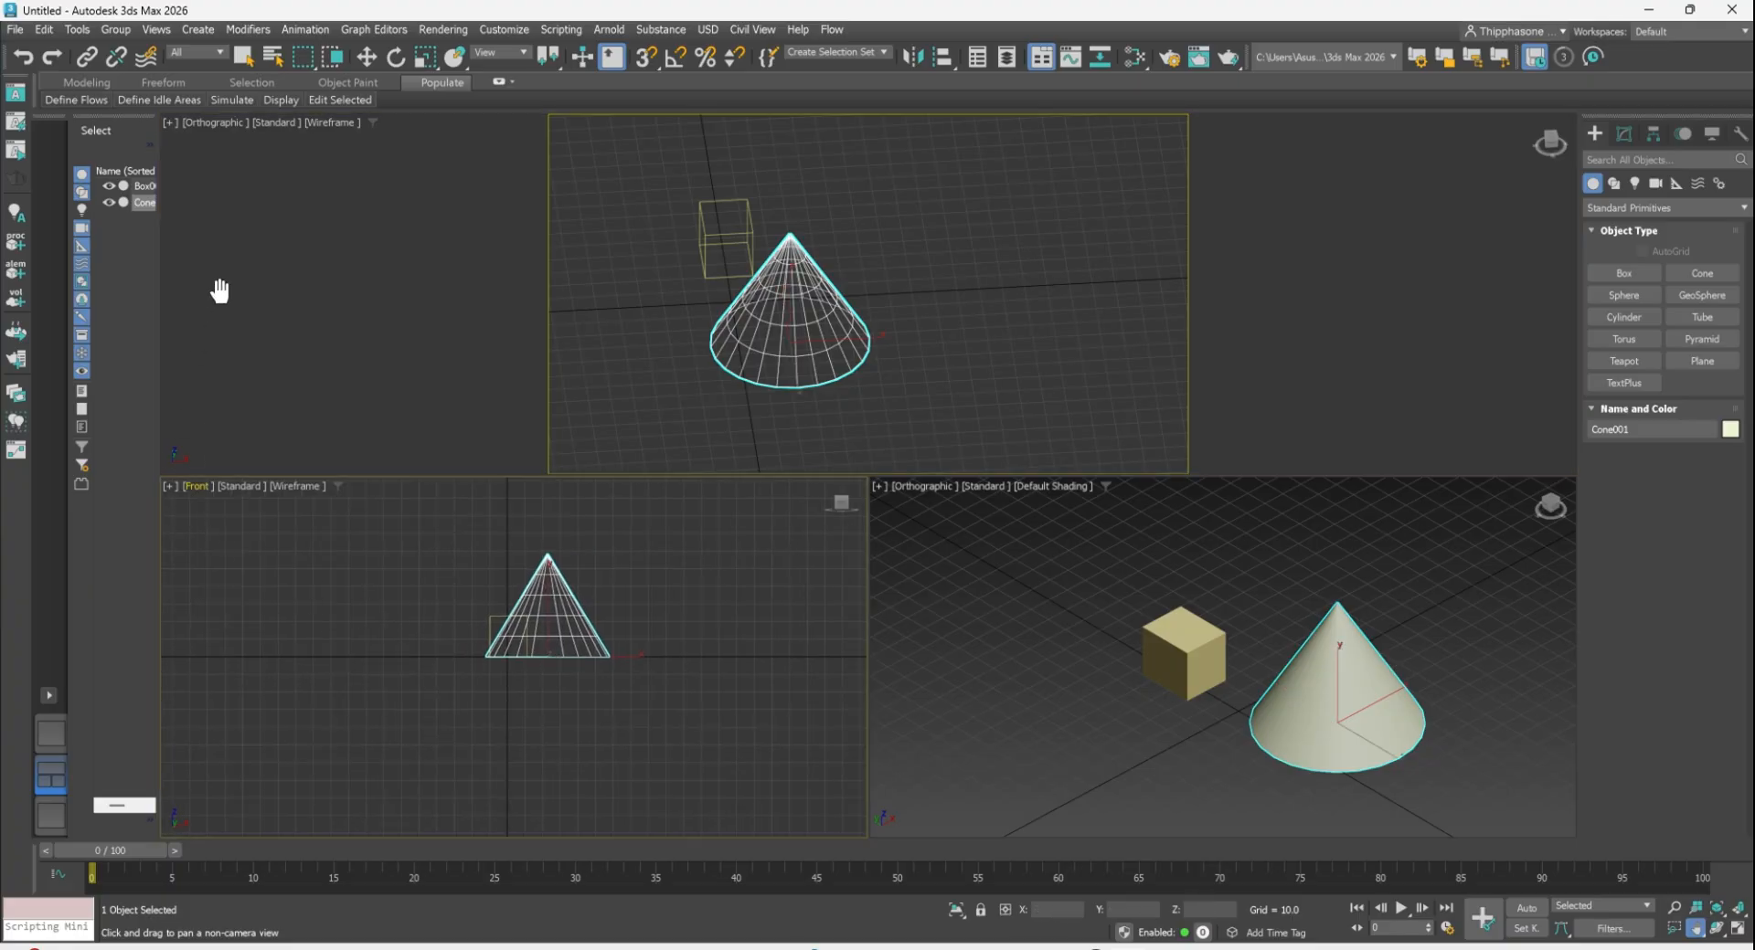